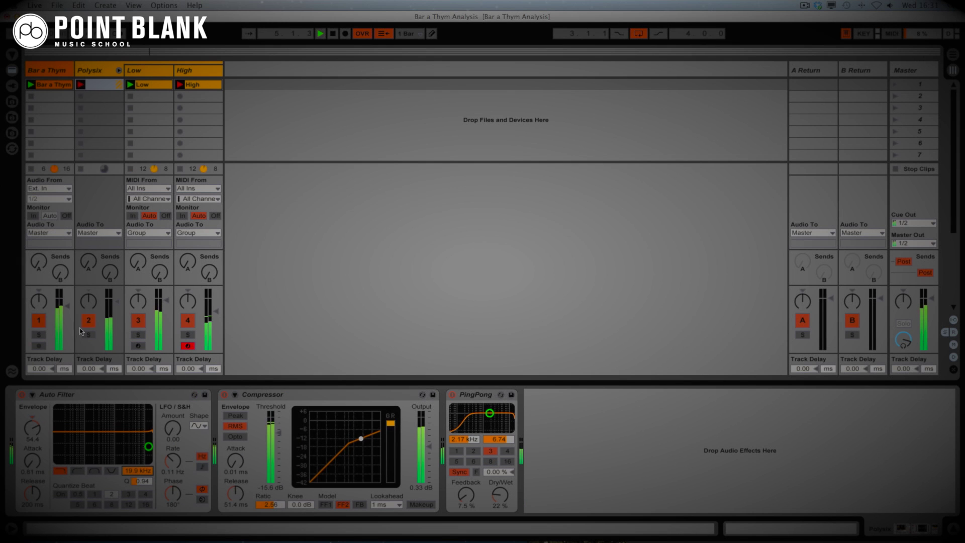
Solo the Polysix group and open the Polysix plug-in window of its Low track.
{"action": "left_click", "coordinate": [89, 334]}
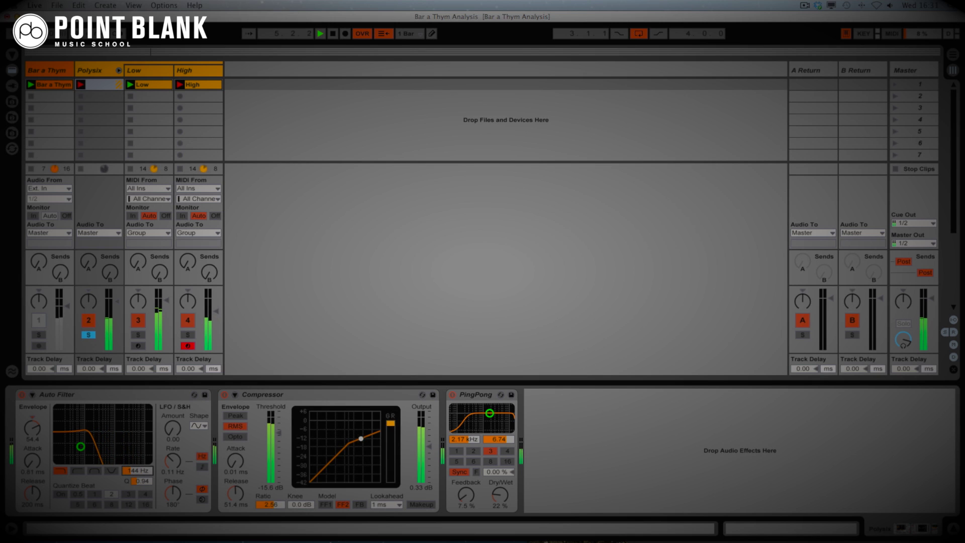
{"action": "left_click", "coordinate": [108, 71]}
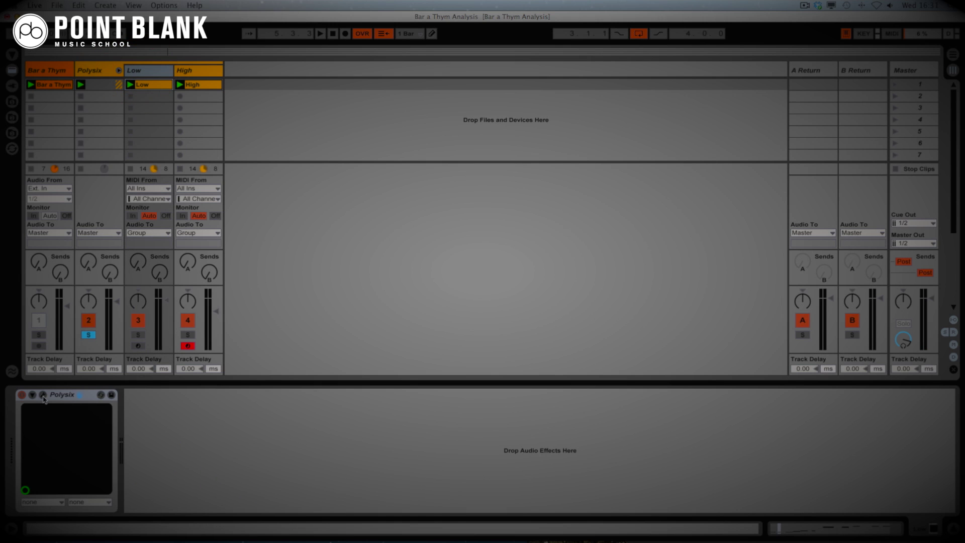
{"action": "left_click", "coordinate": [44, 396]}
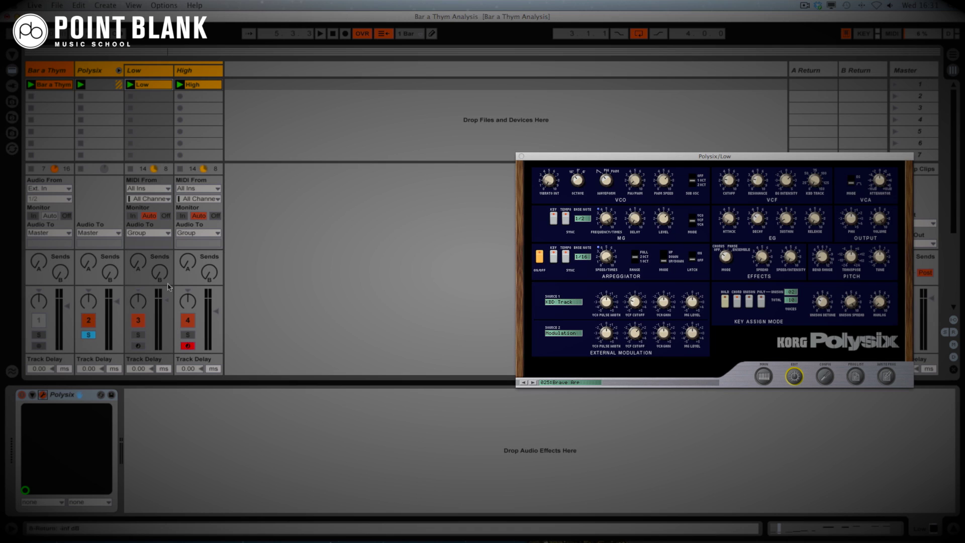
Play the clips with only the Low track soloed, and switch the solo over to the High track.
{"action": "left_click", "coordinate": [138, 334]}
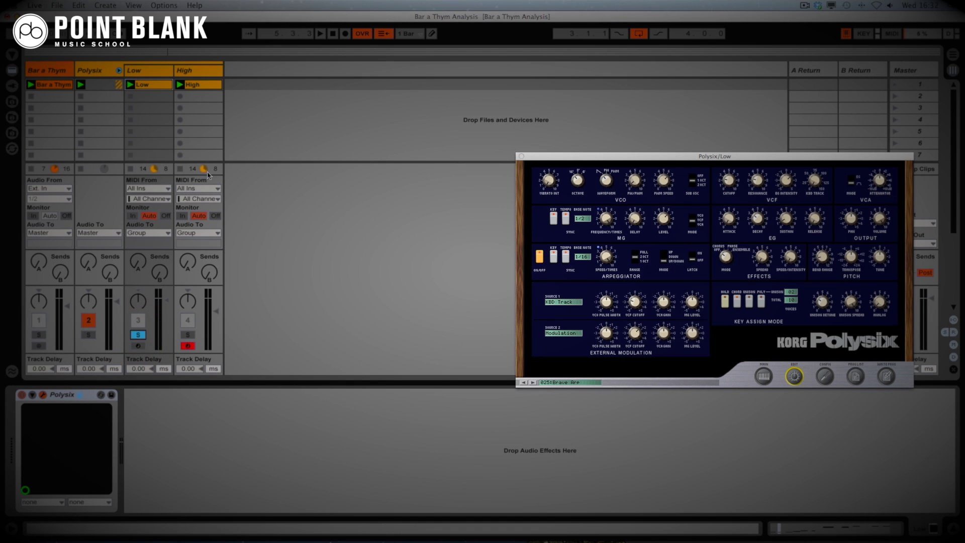
{"action": "key", "text": "space"}
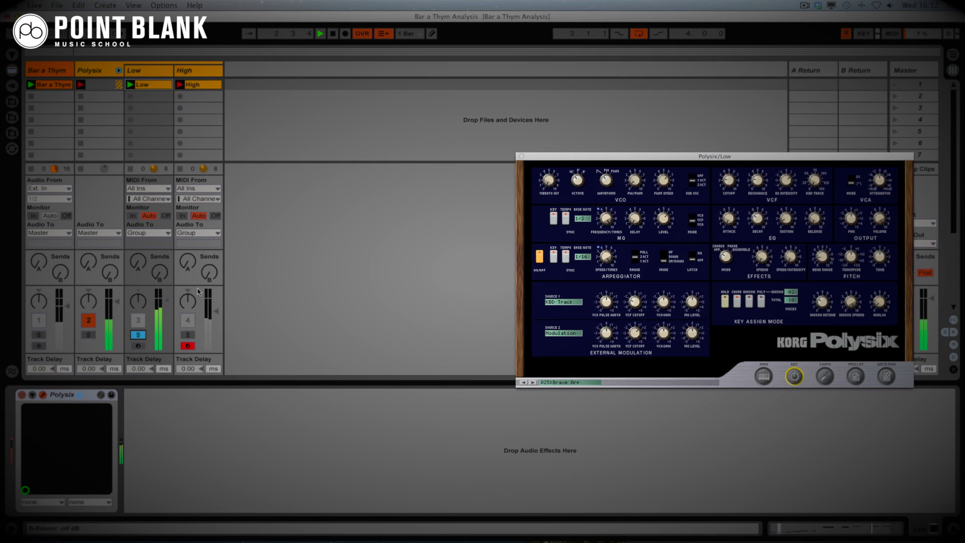
{"action": "left_click", "coordinate": [138, 335]}
{"action": "left_click", "coordinate": [189, 335]}
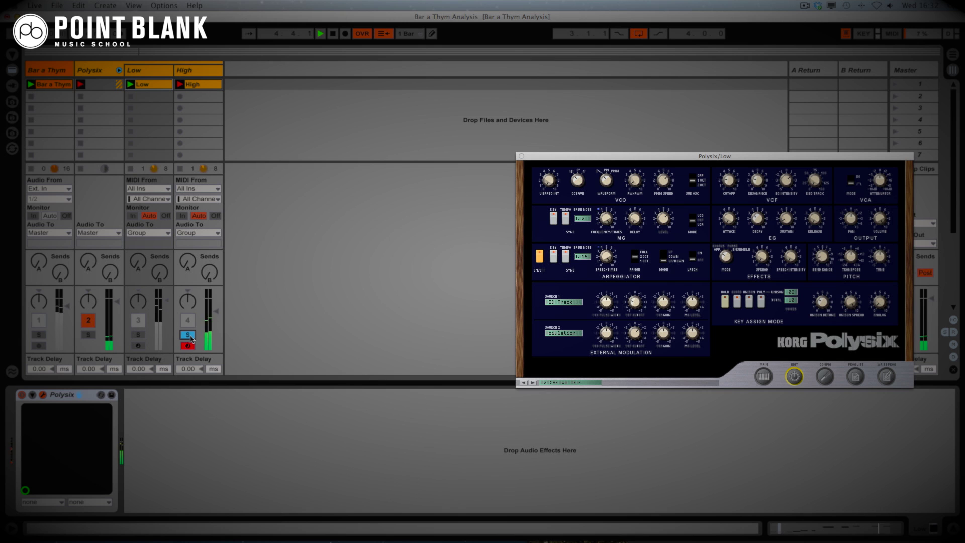
Open the Auto Filter cutoff on the Polysix group fully and show the High track's devices.
{"action": "left_click", "coordinate": [98, 71]}
{"action": "left_click_drag", "start_coordinate": [135, 473], "coordinate": [143, 460]}
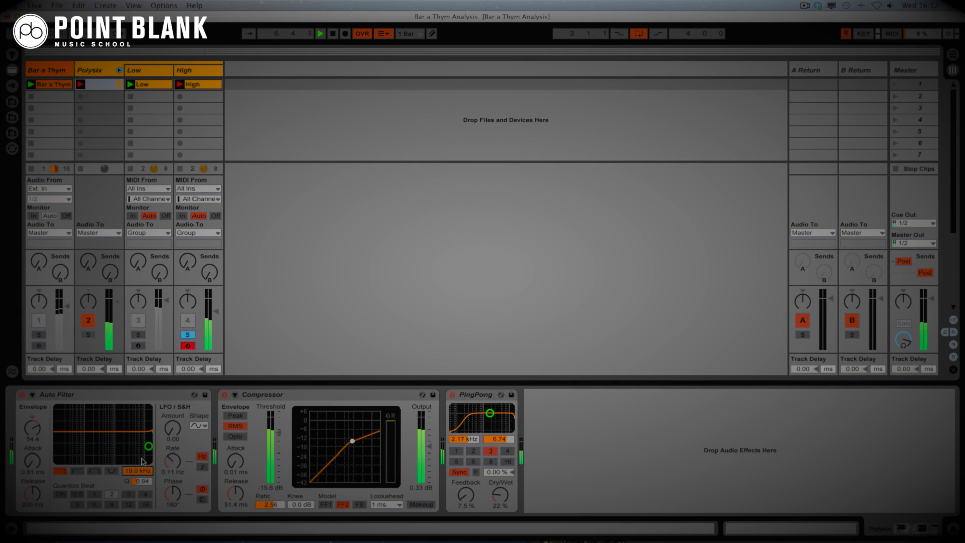
{"action": "left_click", "coordinate": [197, 73]}
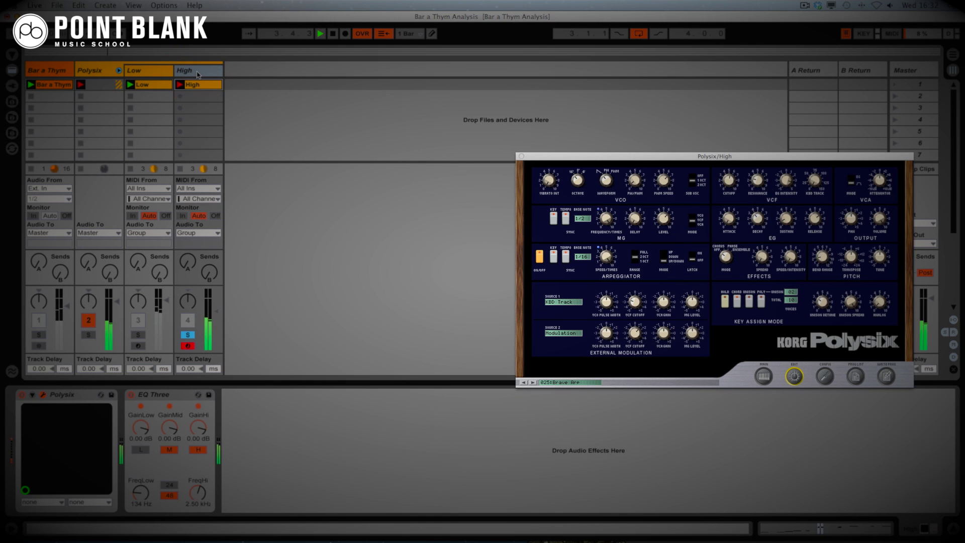
Solo the Low track together with the High track, listen to both, and stop playback.
{"action": "left_click", "coordinate": [138, 335]}
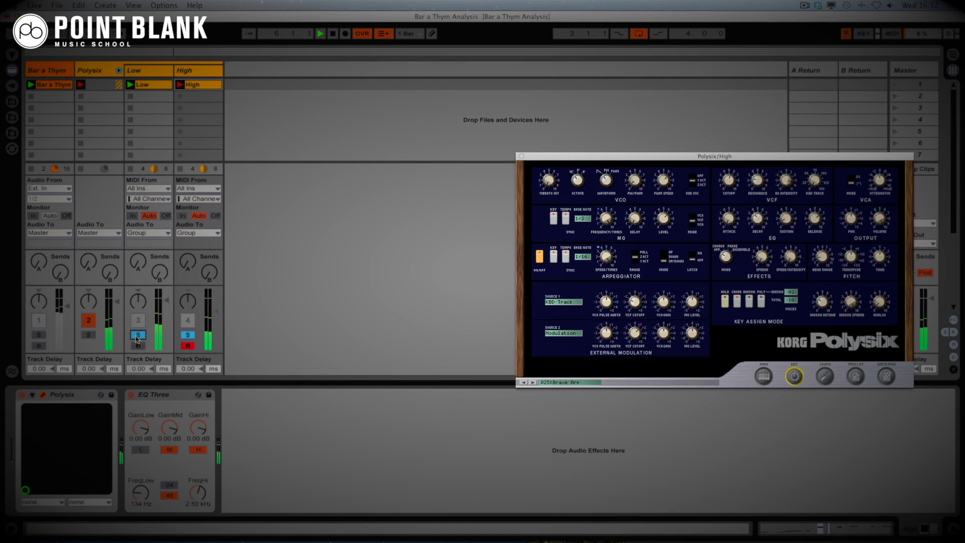
{"action": "key", "text": "space"}
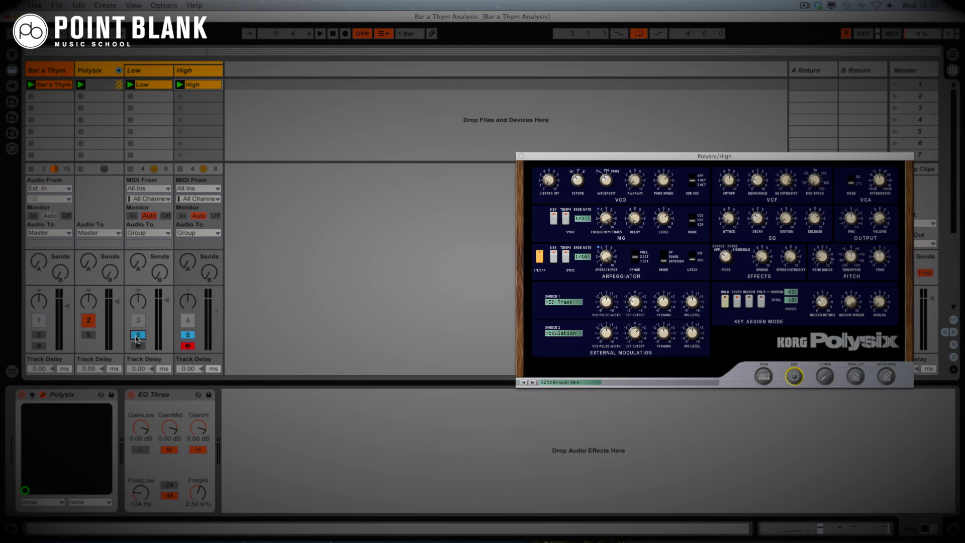
{"action": "left_click_drag", "start_coordinate": [681, 156], "coordinate": [380, 127]}
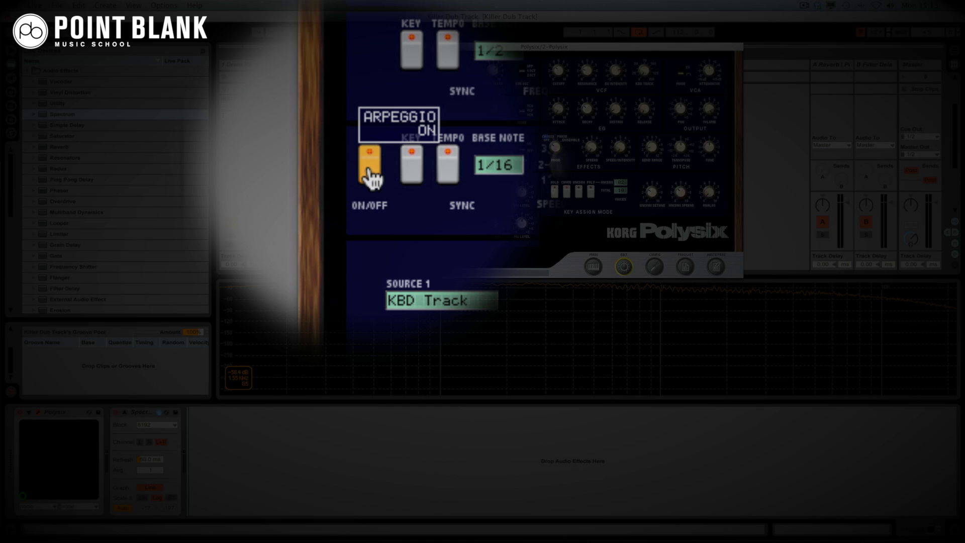
Switch on the Polysix arpeggiator in the Killer Dub Track set and sweep the VCF cutoff.
{"action": "left_click", "coordinate": [369, 147]}
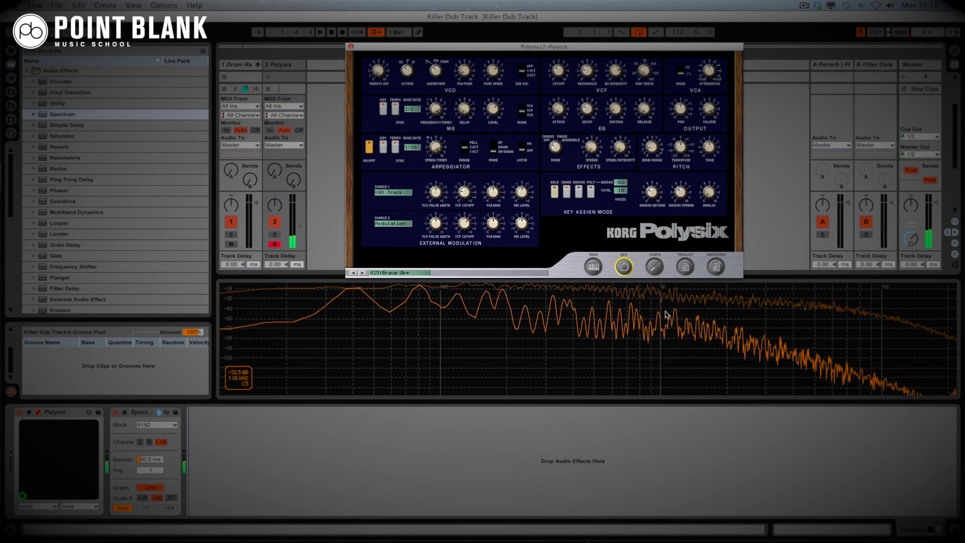
{"action": "mouse_move", "coordinate": [557, 78]}
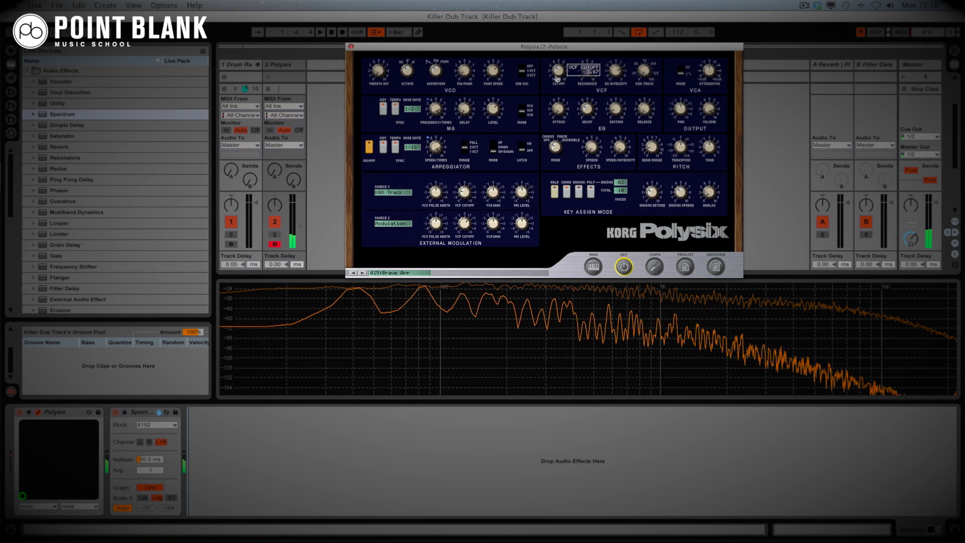
{"action": "left_click_drag", "start_coordinate": [558, 72], "coordinate": [559, 70]}
{"action": "left_click_drag", "start_coordinate": [560, 169], "coordinate": [557, 174]}
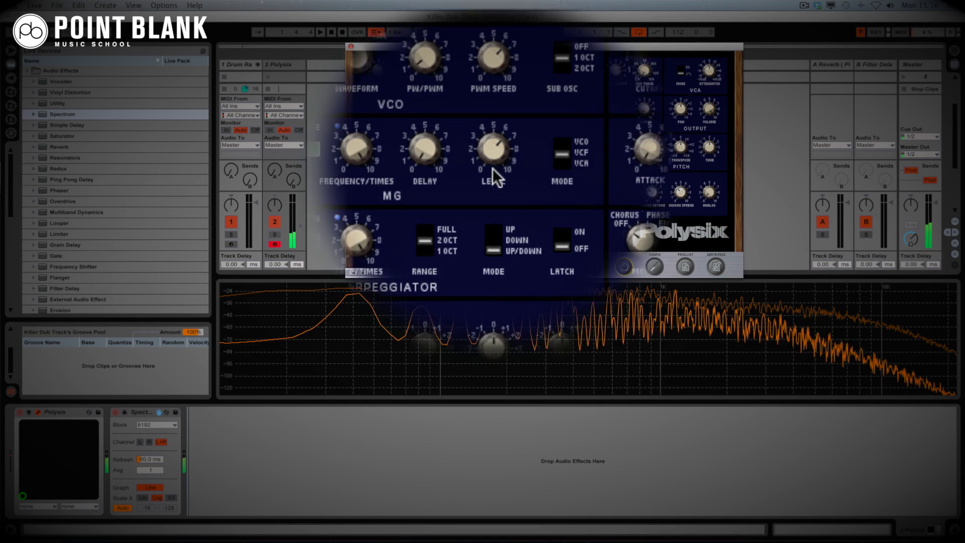
Set the MG base note to 1/8 and the MG level to 2.80.
{"action": "mouse_move", "coordinate": [494, 177]}
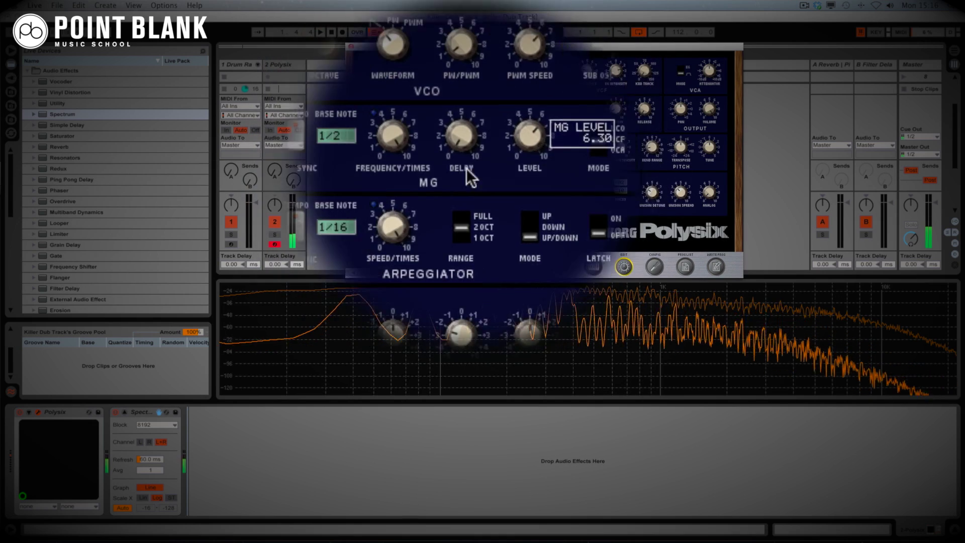
{"action": "left_click_drag", "start_coordinate": [494, 176], "coordinate": [494, 171]}
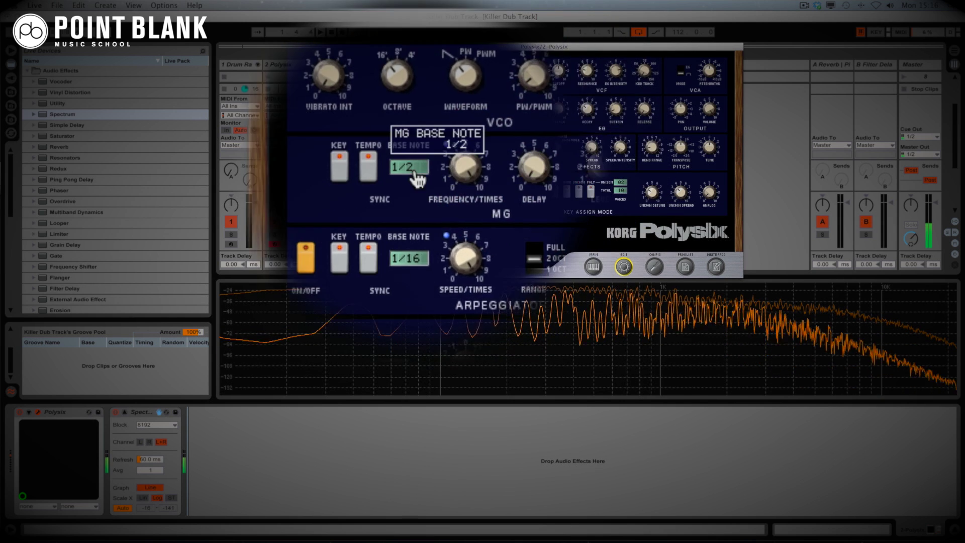
{"action": "left_click", "coordinate": [417, 177]}
{"action": "left_click", "coordinate": [420, 176]}
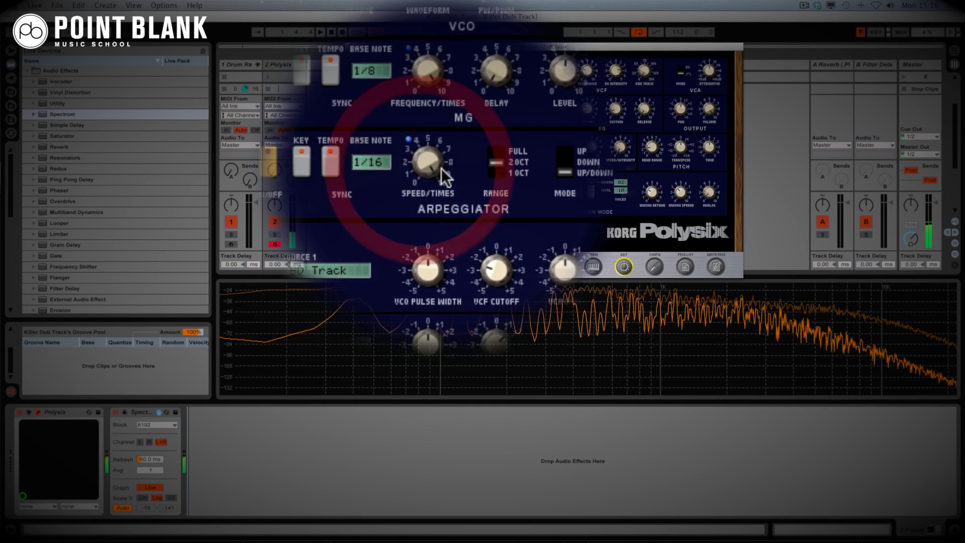
{"action": "left_click_drag", "start_coordinate": [495, 177], "coordinate": [495, 173]}
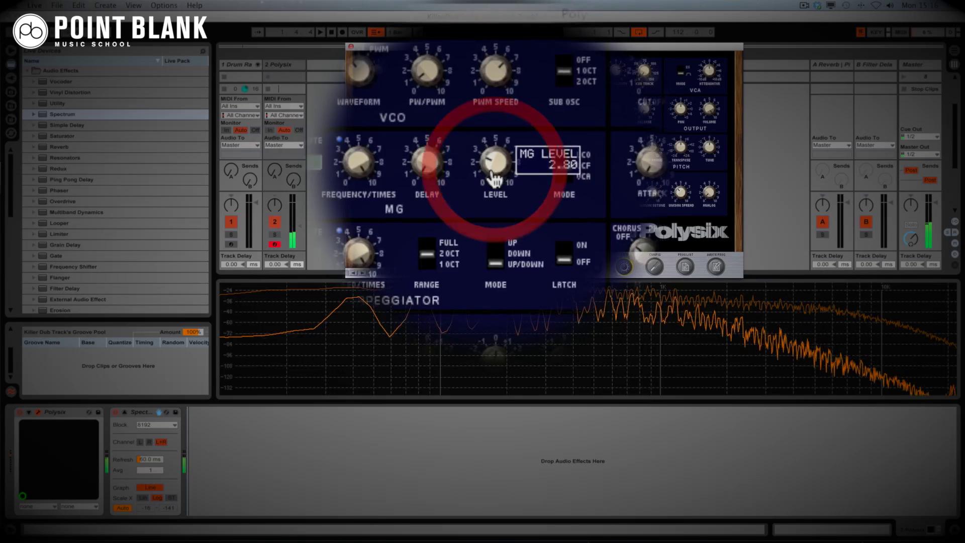
Set the MG delay time to 4.70.
{"action": "mouse_move", "coordinate": [463, 181]}
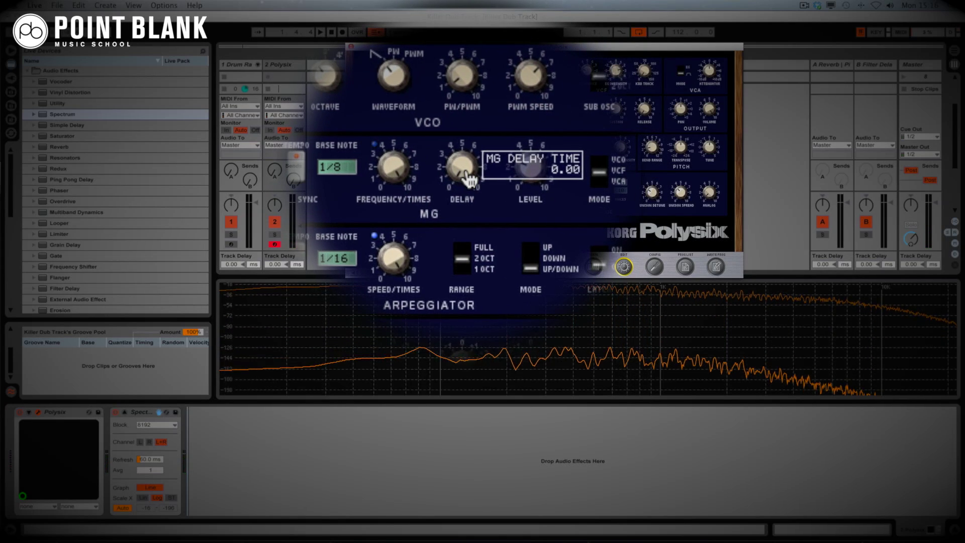
{"action": "left_click_drag", "start_coordinate": [468, 178], "coordinate": [467, 177]}
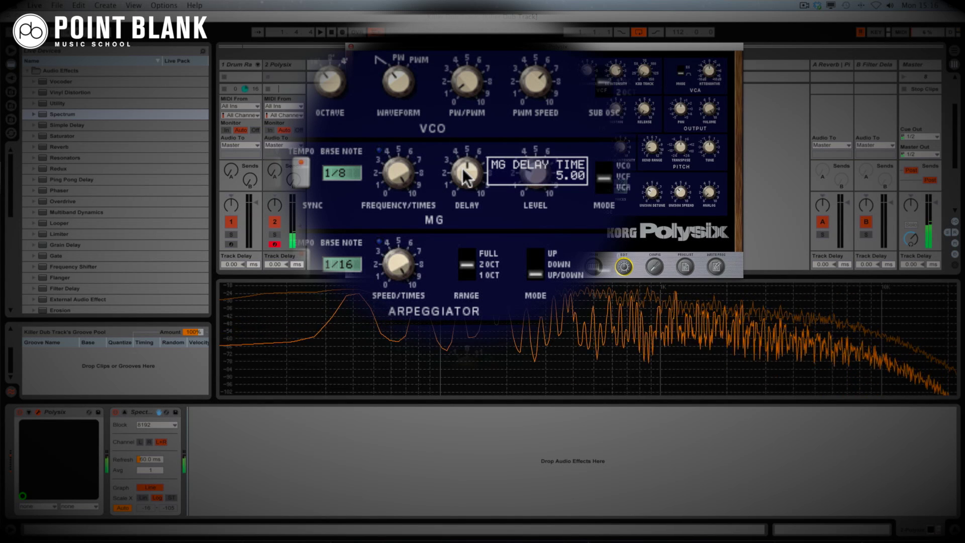
{"action": "left_click_drag", "start_coordinate": [463, 171], "coordinate": [463, 168]}
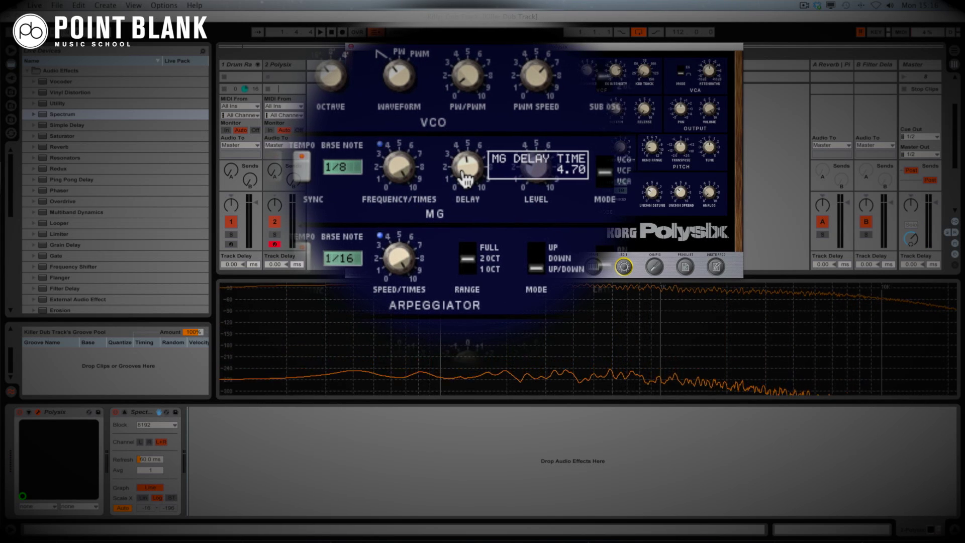
Set the VCF cutoff to 2.81 and adjust the filter's EG intensity.
{"action": "left_click_drag", "start_coordinate": [558, 174], "coordinate": [557, 170]}
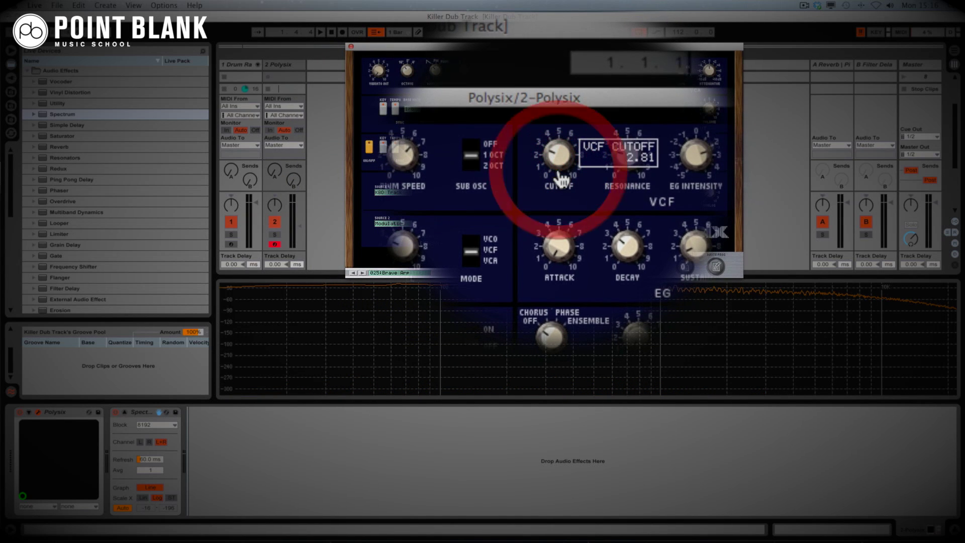
{"action": "left_click_drag", "start_coordinate": [611, 171], "coordinate": [617, 170]}
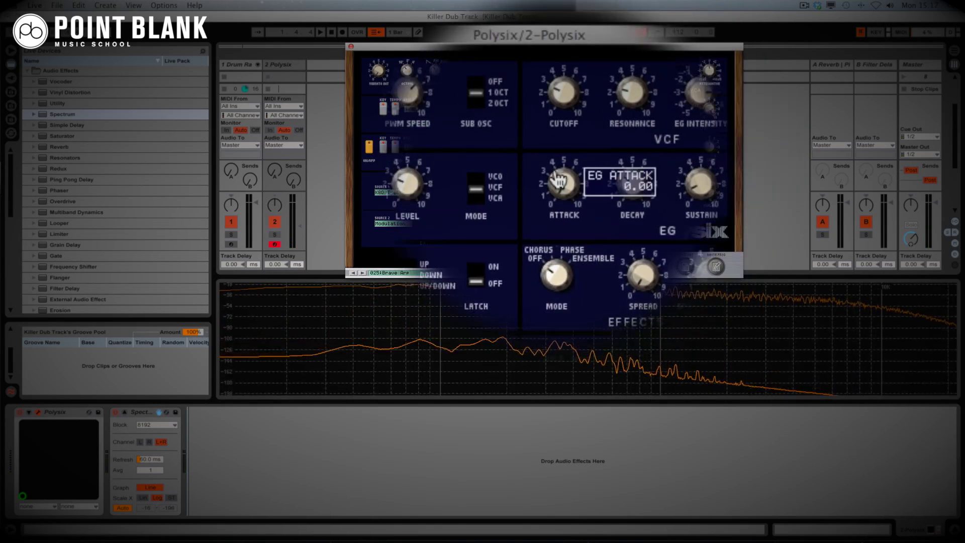
Try an EG attack of 6.60 and turn the attack back down.
{"action": "left_click_drag", "start_coordinate": [558, 180], "coordinate": [563, 176]}
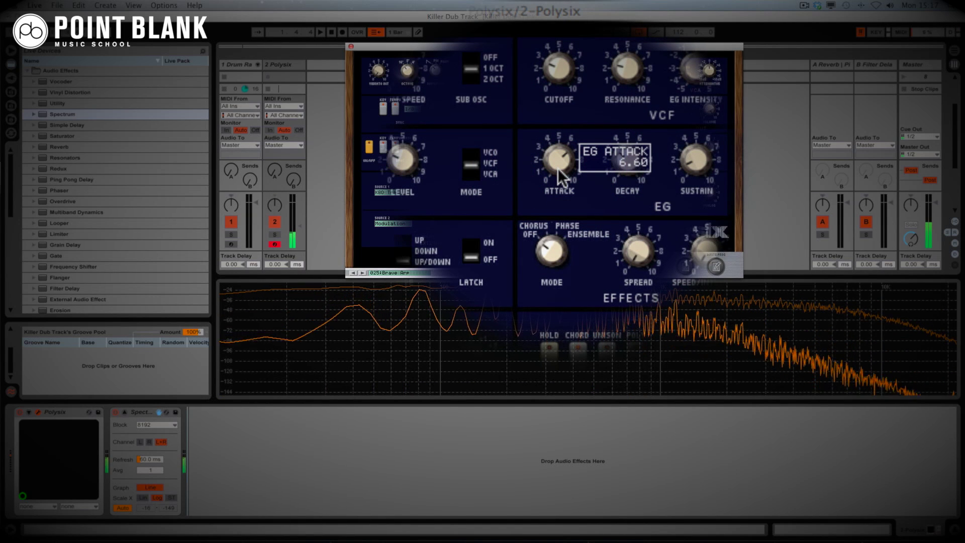
{"action": "left_click", "coordinate": [564, 170]}
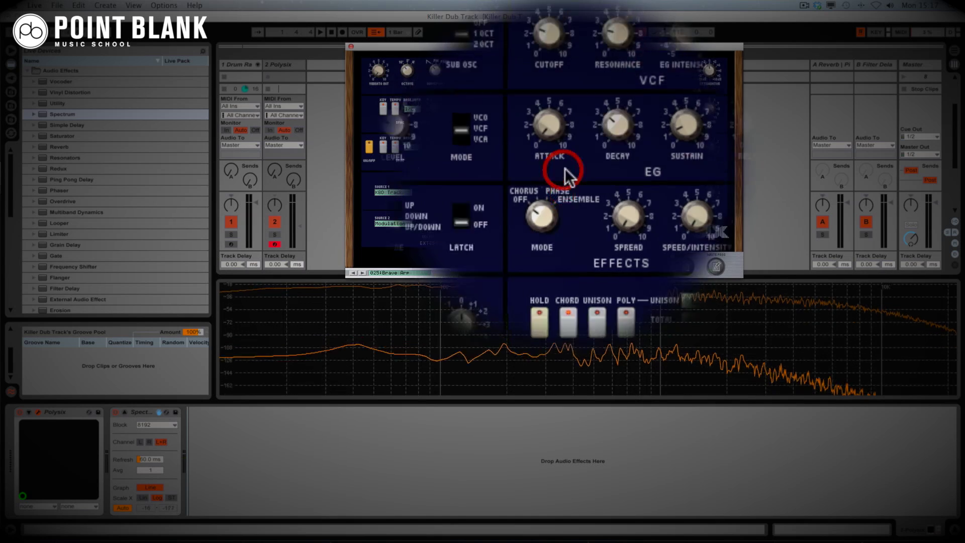
Set the EG decay to 3.00 and adjust the EG sustain.
{"action": "left_click", "coordinate": [593, 175]}
{"action": "left_click_drag", "start_coordinate": [592, 176], "coordinate": [591, 173]}
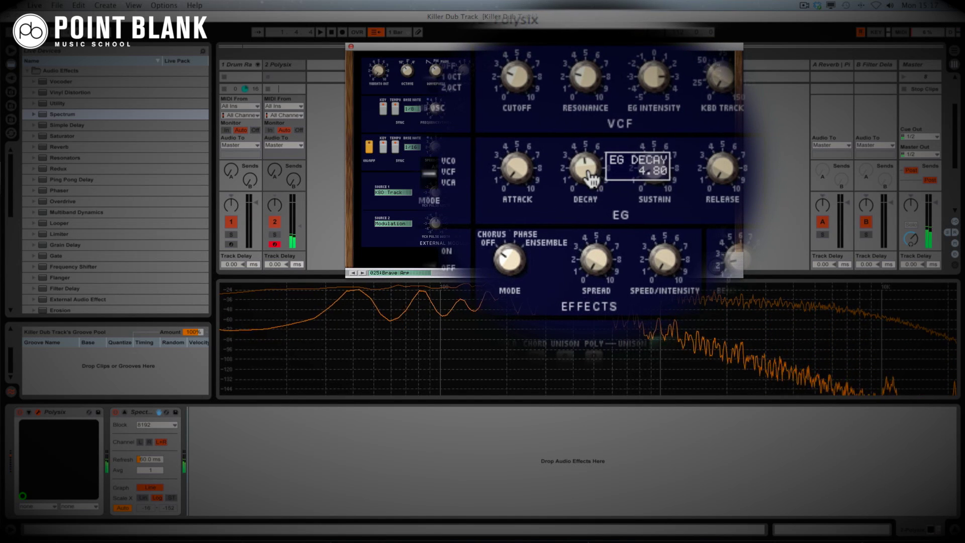
{"action": "left_click_drag", "start_coordinate": [591, 176], "coordinate": [587, 170]}
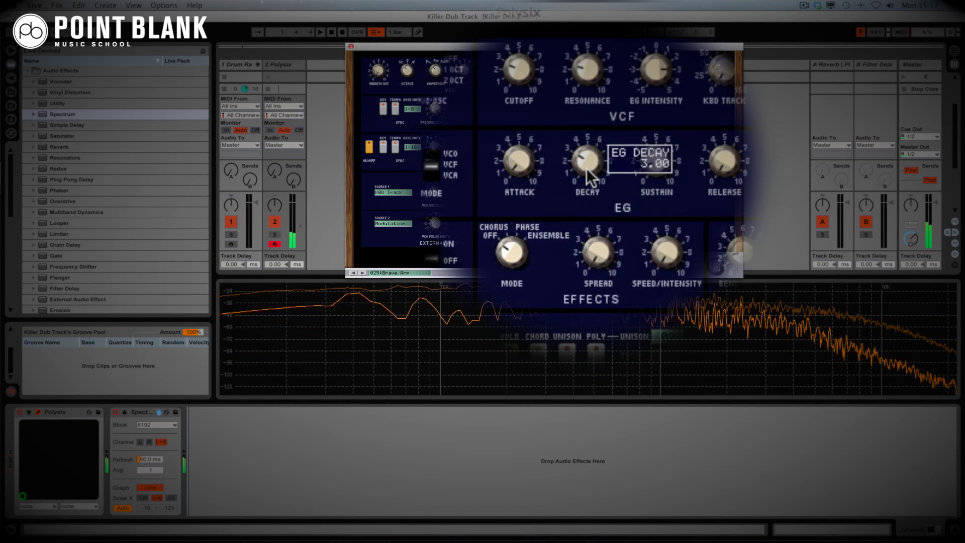
{"action": "left_click_drag", "start_coordinate": [618, 177], "coordinate": [620, 168]}
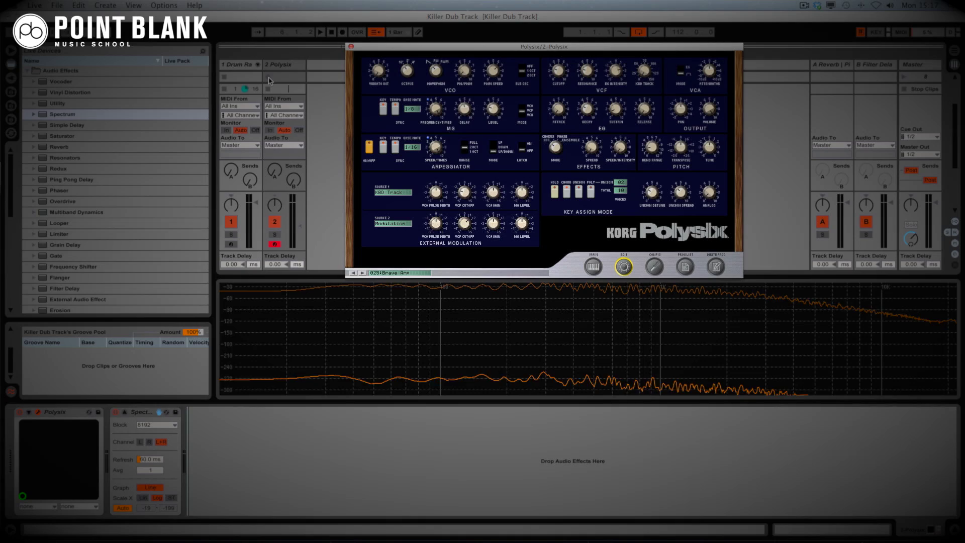
Start the MIDI clip on the Polysix track and sweep the VCF cutoff while it plays.
{"action": "left_click", "coordinate": [270, 78]}
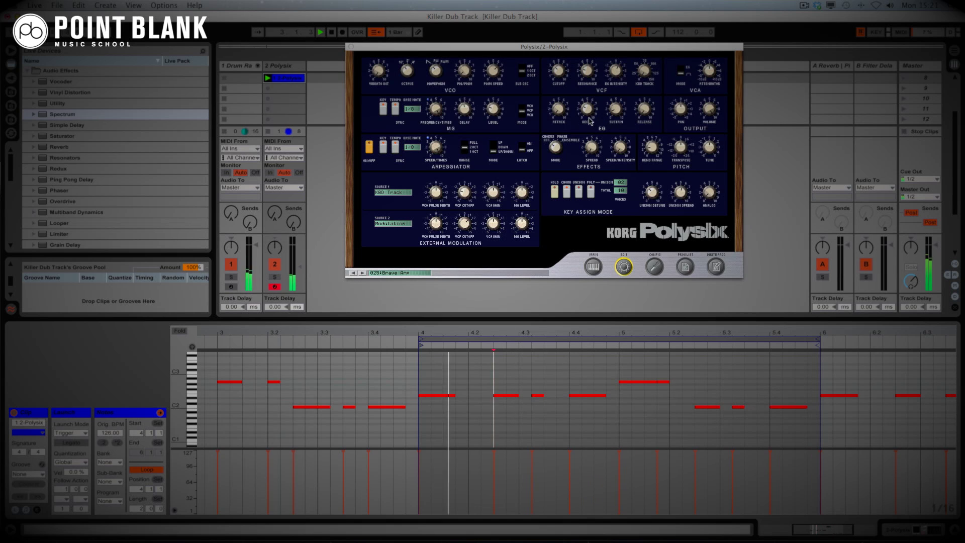
{"action": "left_click", "coordinate": [560, 65]}
{"action": "mouse_move", "coordinate": [561, 151]}
{"action": "left_mouse_down"}
{"action": "mouse_move", "coordinate": [564, 90]}
{"action": "mouse_move", "coordinate": [559, 170]}
{"action": "mouse_move", "coordinate": [589, 161]}
{"action": "mouse_move", "coordinate": [560, 161]}
{"action": "mouse_move", "coordinate": [560, 112]}
{"action": "left_mouse_up"}
{"action": "left_click_drag", "start_coordinate": [561, 171], "coordinate": [560, 180]}
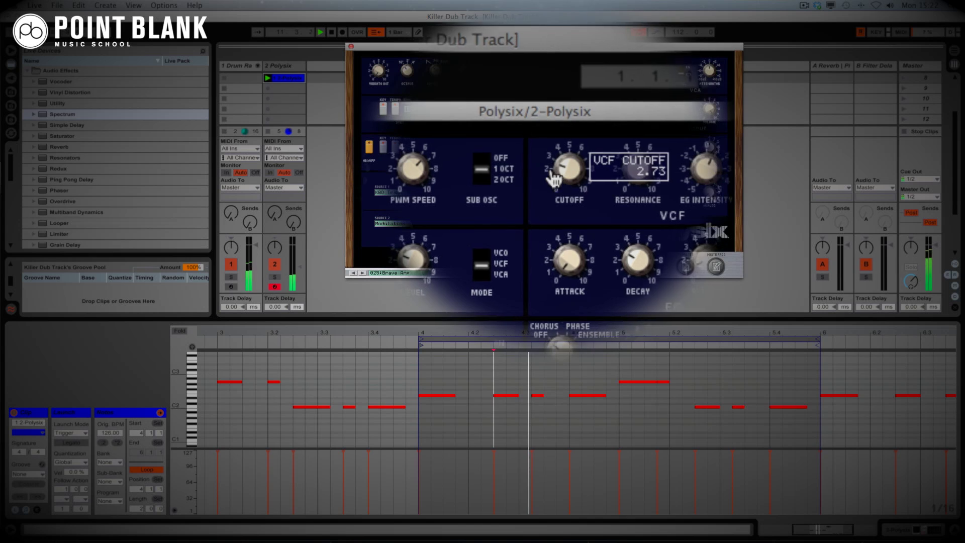
{"action": "mouse_move", "coordinate": [568, 173]}
{"action": "left_mouse_down"}
{"action": "mouse_move", "coordinate": [564, 125]}
{"action": "mouse_move", "coordinate": [564, 160]}
{"action": "mouse_move", "coordinate": [564, 135]}
{"action": "left_mouse_up"}
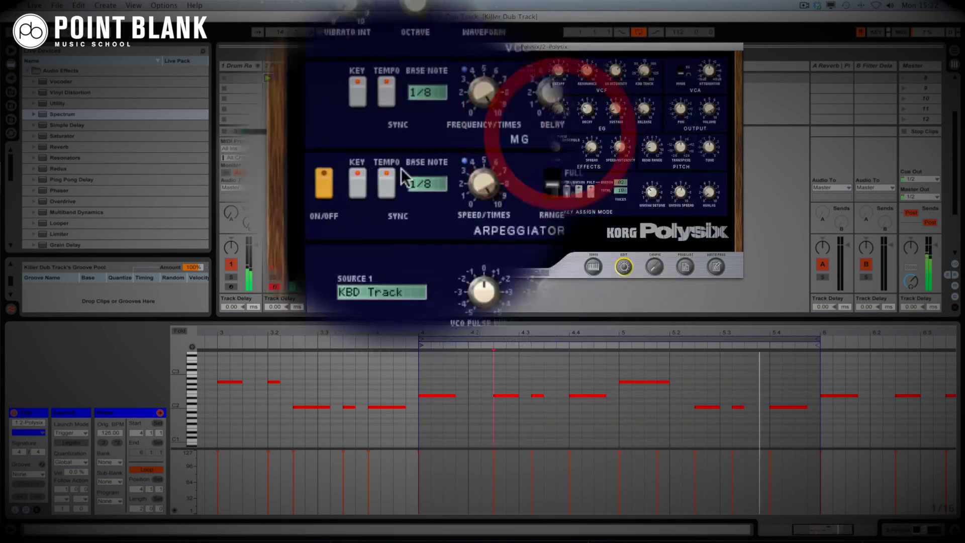
Switch the arpeggiator off and back on, and move the VCF cutoff again during playback.
{"action": "left_click", "coordinate": [370, 174]}
{"action": "left_click", "coordinate": [368, 166]}
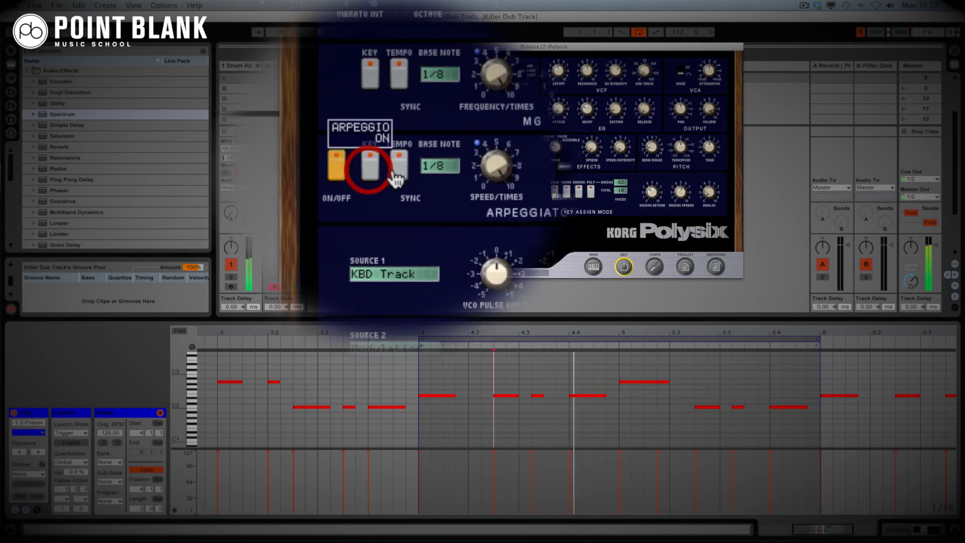
{"action": "left_click_drag", "start_coordinate": [558, 155], "coordinate": [560, 176]}
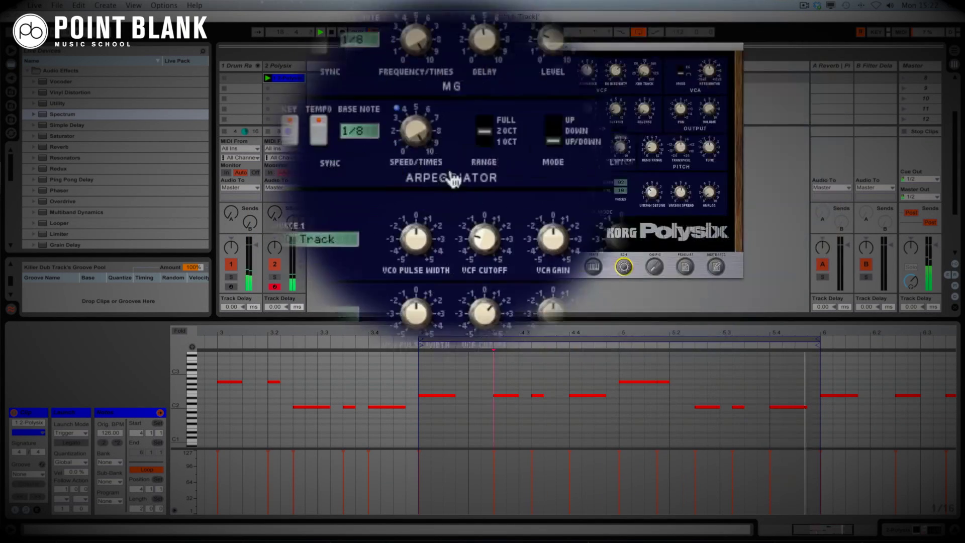
Try a different arpeggiator base note and return it to 1/8.
{"action": "left_click", "coordinate": [412, 167]}
{"action": "left_click", "coordinate": [413, 174]}
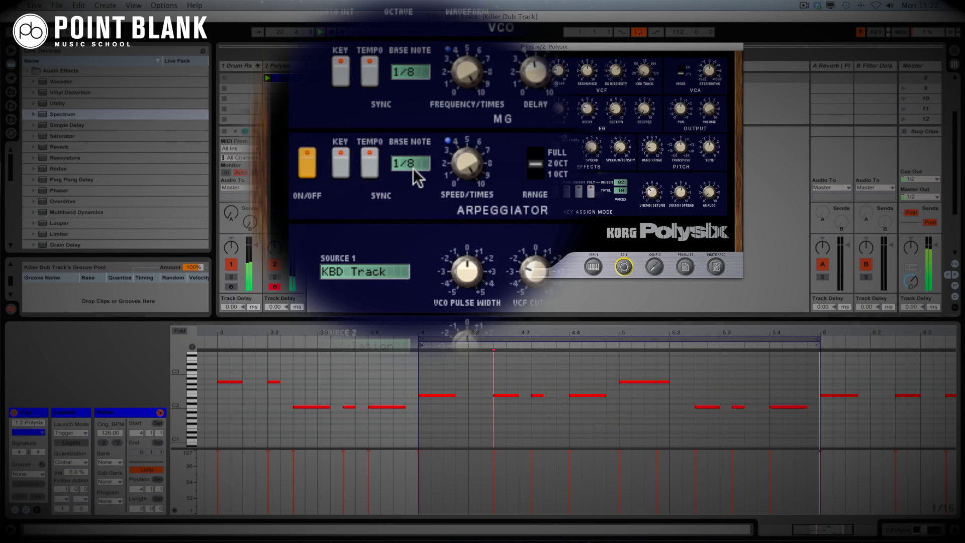
{"action": "mouse_move", "coordinate": [416, 179]}
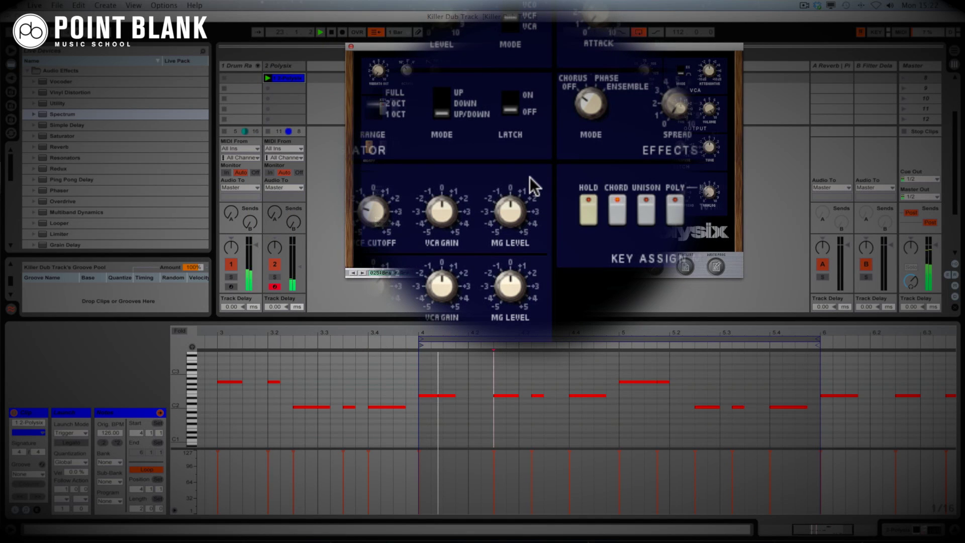
Try the arpeggiator's DOWN mode during playback, then set the mode to UP.
{"action": "left_click", "coordinate": [494, 171]}
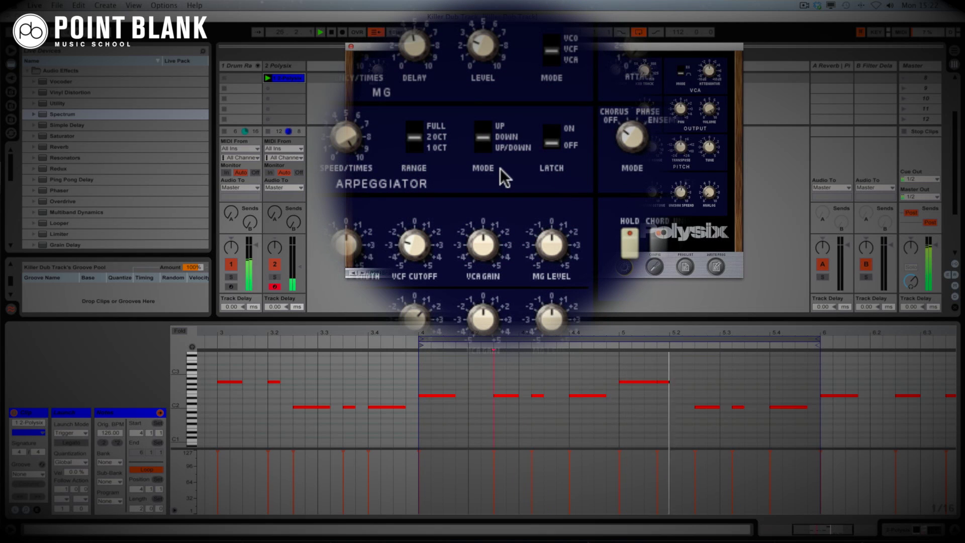
{"action": "left_click_drag", "start_coordinate": [561, 160], "coordinate": [517, 177]}
{"action": "left_click", "coordinate": [492, 173]}
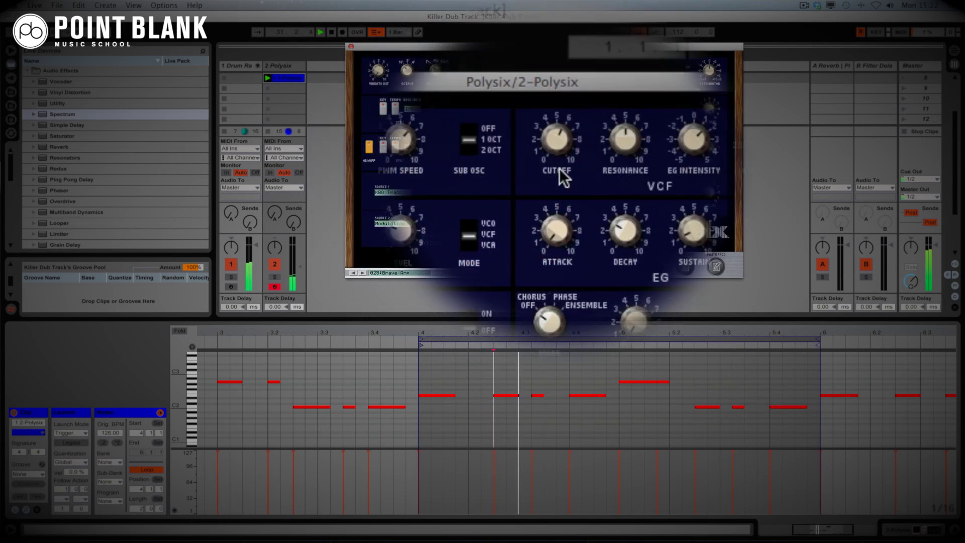
Sweep the VCF cutoff during playback, raise the system volume, and stop the playback.
{"action": "left_click", "coordinate": [557, 142]}
{"action": "mouse_move", "coordinate": [559, 165]}
{"action": "left_mouse_down"}
{"action": "mouse_move", "coordinate": [562, 182]}
{"action": "mouse_move", "coordinate": [558, 169]}
{"action": "left_mouse_up"}
{"action": "key", "text": "XF86AudioRaiseVolume"}
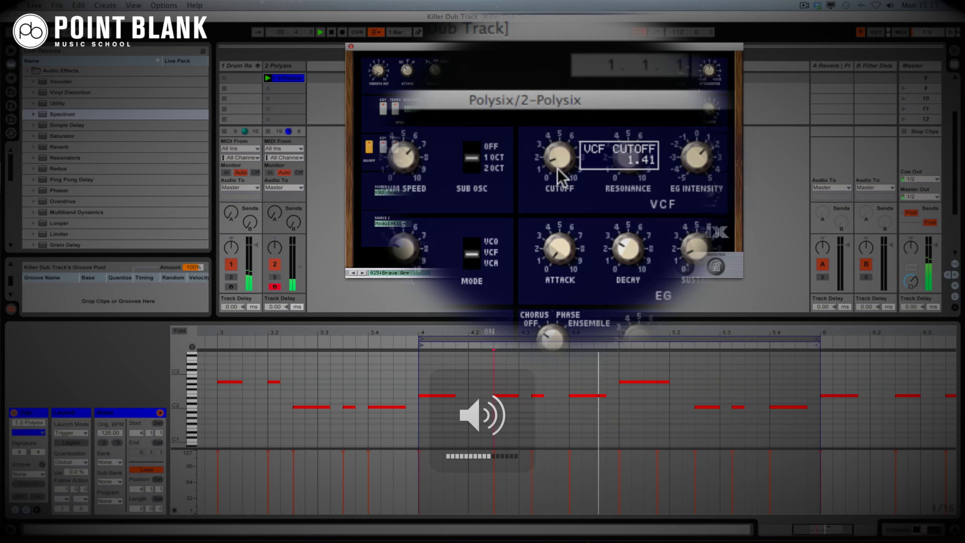
{"action": "mouse_move", "coordinate": [557, 168]}
{"action": "left_mouse_down"}
{"action": "mouse_move", "coordinate": [556, 65]}
{"action": "mouse_move", "coordinate": [555, 172]}
{"action": "left_mouse_up"}
{"action": "key", "text": "space"}
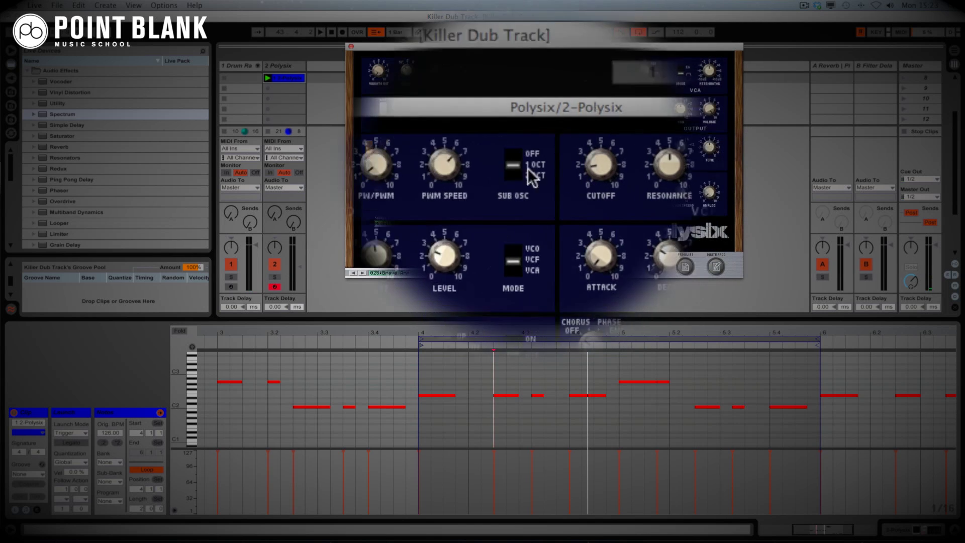
Add a Ping Pong Delay to the Polysix track and move the VCF cutoff while the clip plays.
{"action": "left_click", "coordinate": [64, 180]}
{"action": "left_click_drag", "start_coordinate": [64, 180], "coordinate": [226, 375]}
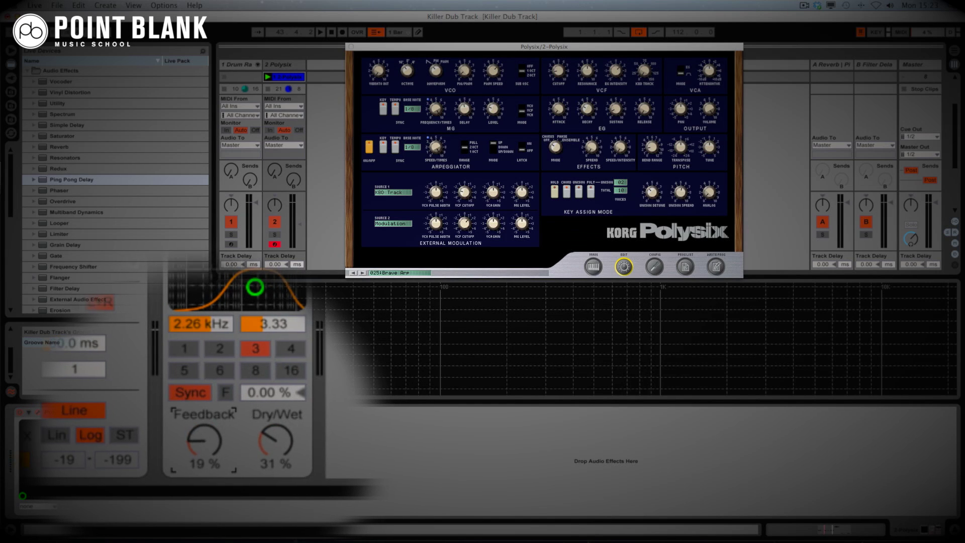
{"action": "key", "text": "space"}
{"action": "mouse_move", "coordinate": [559, 168]}
{"action": "left_mouse_down"}
{"action": "mouse_move", "coordinate": [556, 86]}
{"action": "mouse_move", "coordinate": [561, 179]}
{"action": "mouse_move", "coordinate": [557, 79]}
{"action": "mouse_move", "coordinate": [556, 157]}
{"action": "left_mouse_up"}
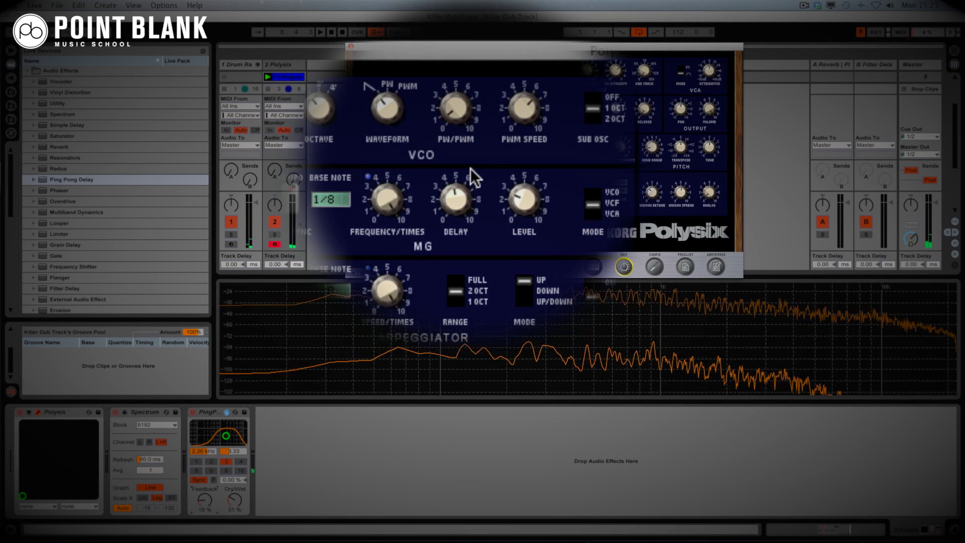
Set the VCO waveform to PW and sweep the VCF cutoff up and back down.
{"action": "mouse_move", "coordinate": [436, 174]}
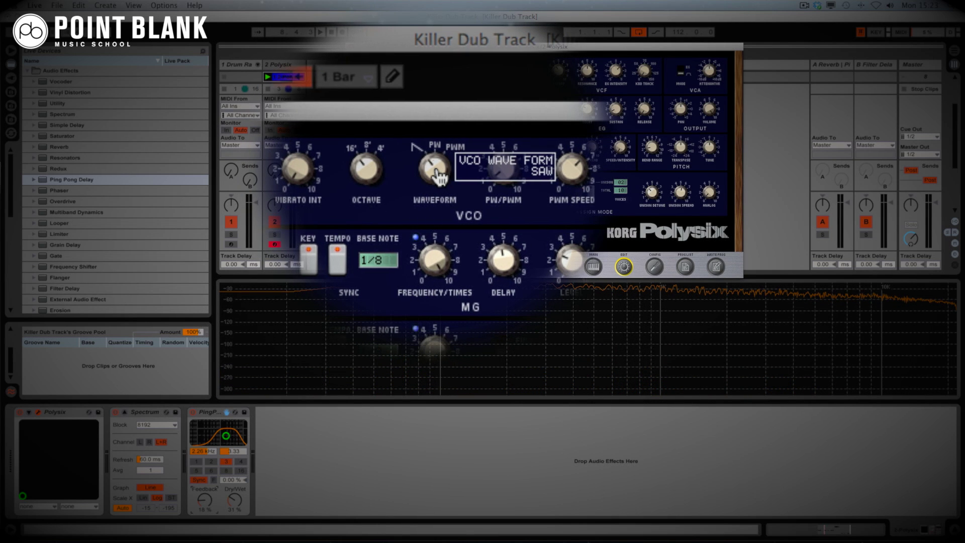
{"action": "left_click_drag", "start_coordinate": [439, 168], "coordinate": [440, 167]}
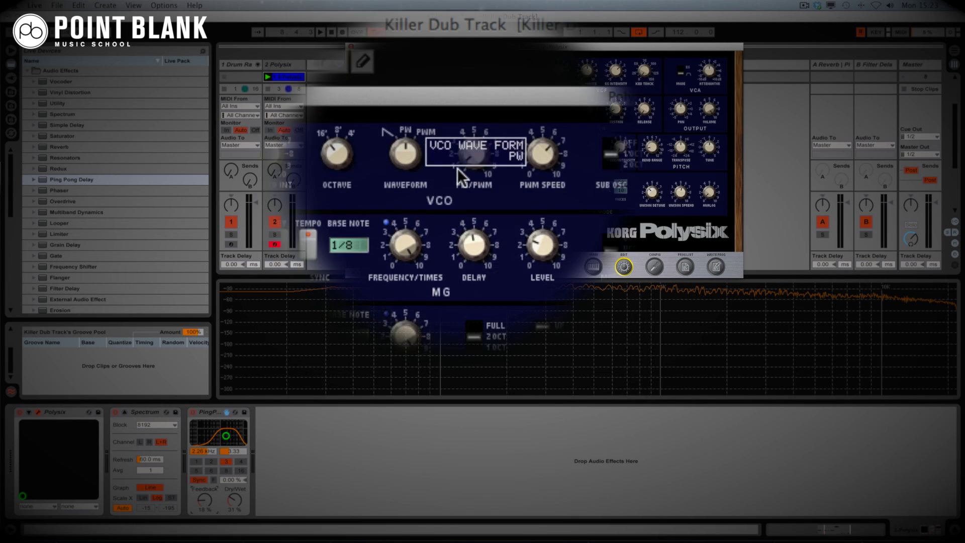
{"action": "left_click_drag", "start_coordinate": [559, 177], "coordinate": [560, 126]}
{"action": "left_click_drag", "start_coordinate": [558, 133], "coordinate": [558, 176]}
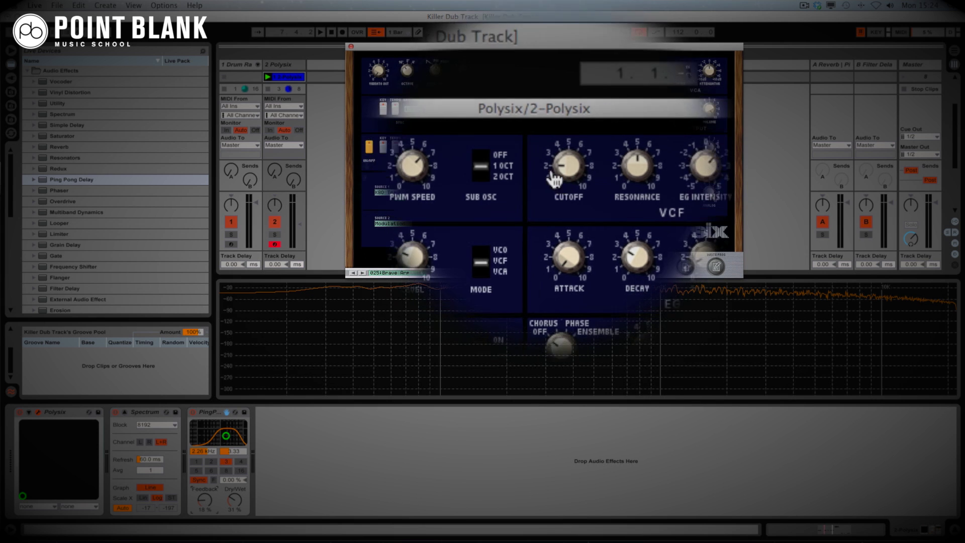
Hide and reshow the Polysix plug-in window, unfold the device's parameter area and turn on its Configure mode.
{"action": "left_click", "coordinate": [159, 377]}
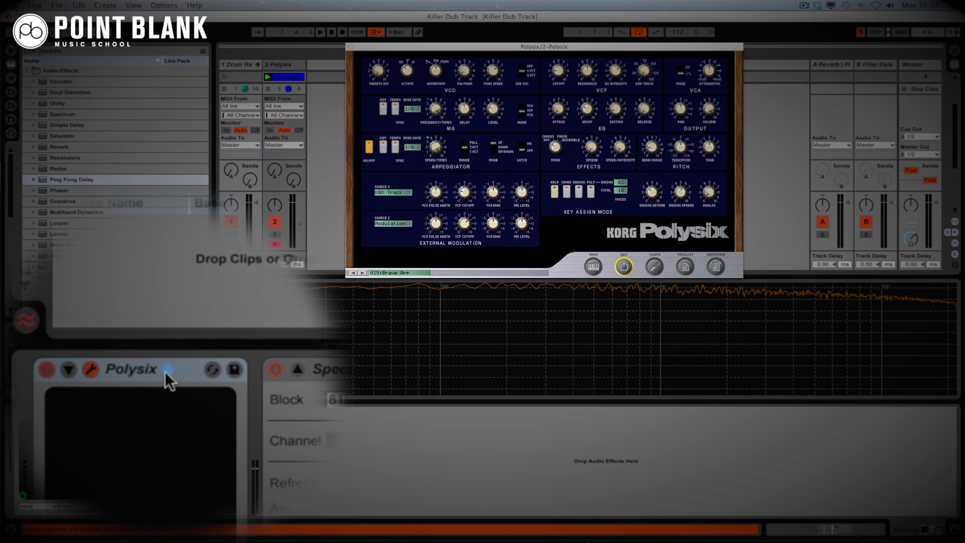
{"action": "left_click", "coordinate": [88, 372]}
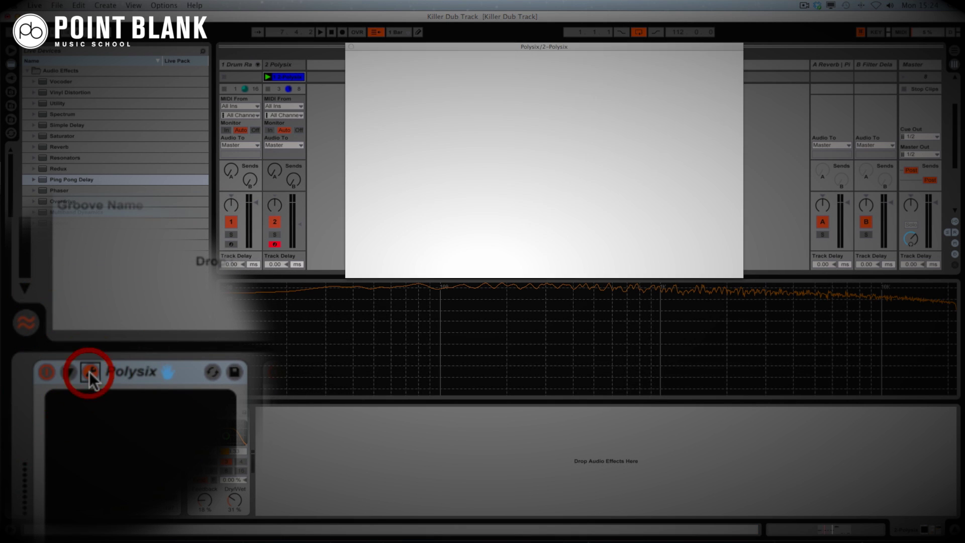
{"action": "left_click", "coordinate": [89, 372]}
{"action": "left_click", "coordinate": [89, 372]}
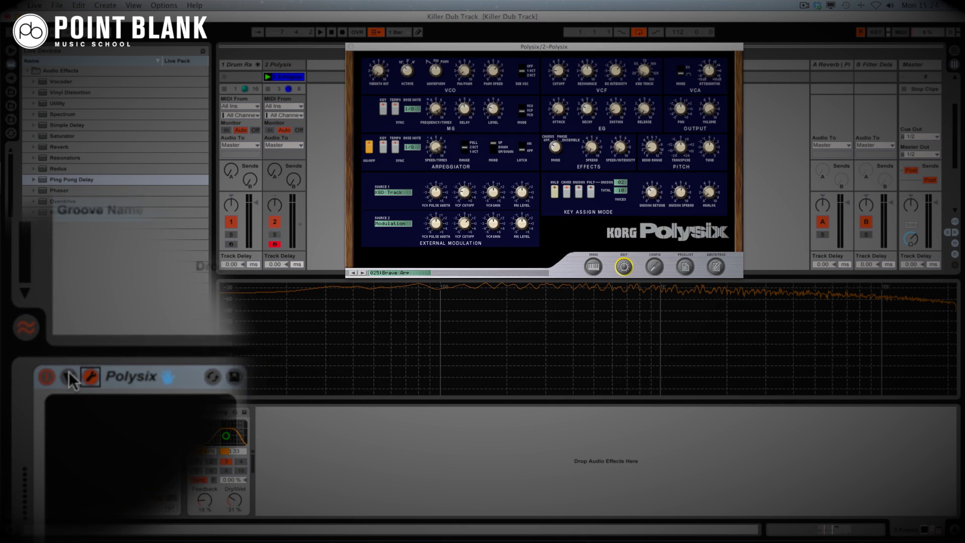
{"action": "left_click", "coordinate": [69, 372]}
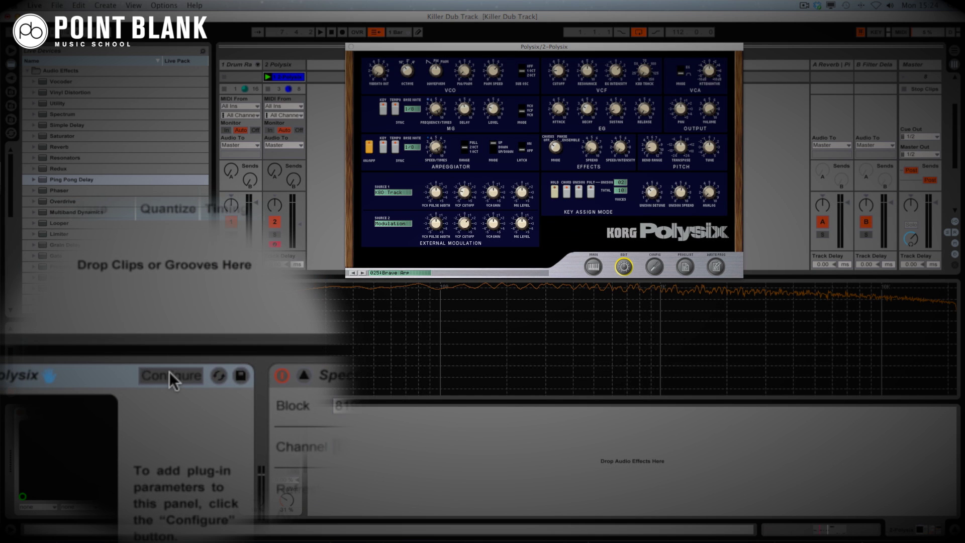
{"action": "left_click", "coordinate": [170, 374]}
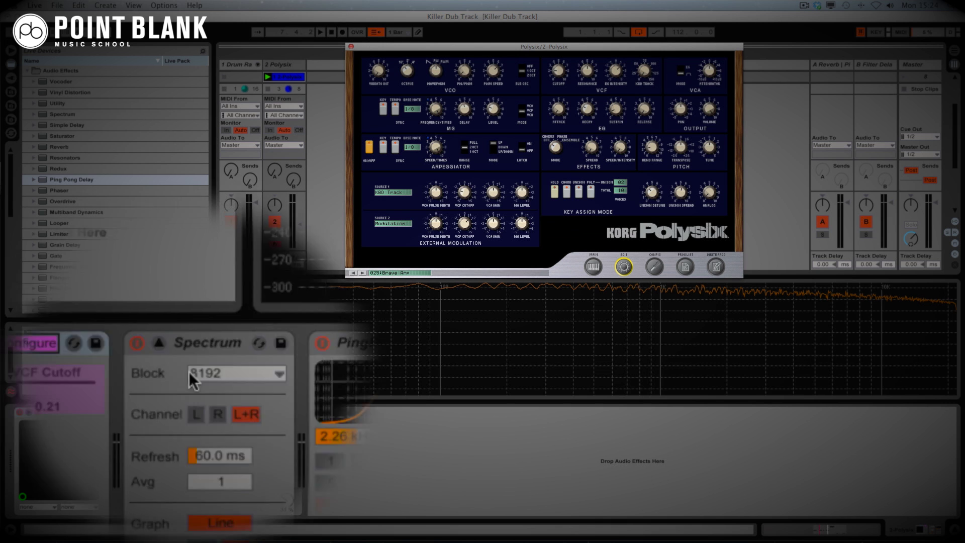
Add VCF Resonance and VCF EG Intensity to the Polysix device's configured parameters beside VCF Cutoff.
{"action": "mouse_move", "coordinate": [586, 73]}
{"action": "left_click", "coordinate": [587, 177]}
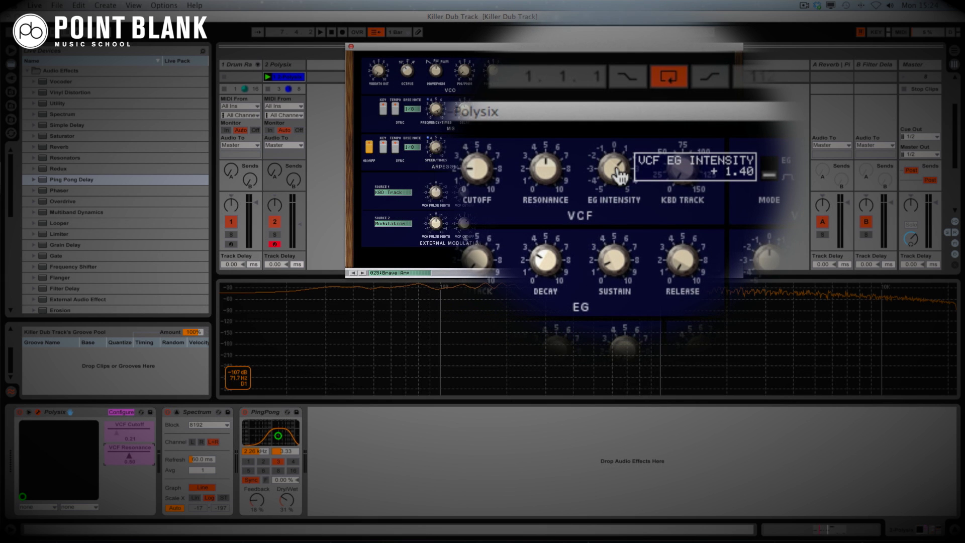
{"action": "left_click", "coordinate": [618, 171]}
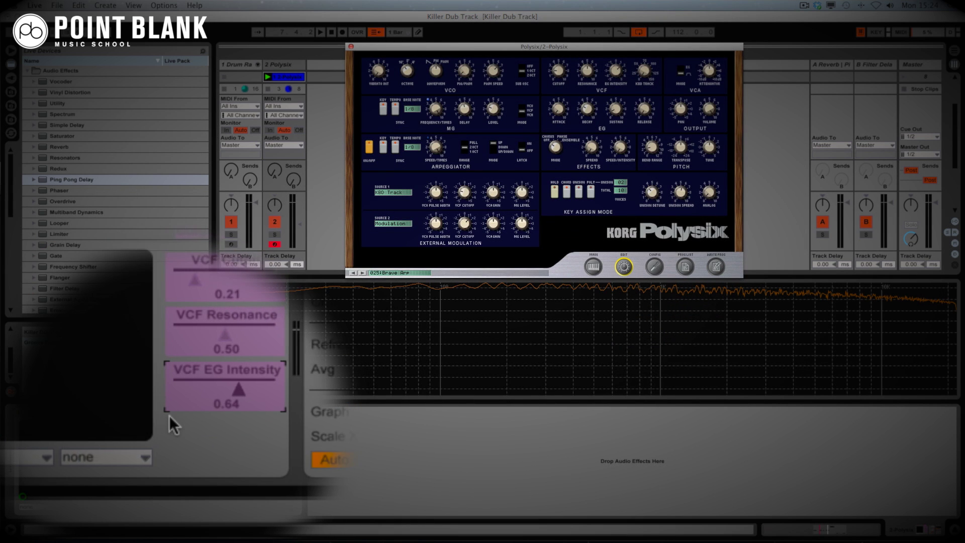
Group the Polysix, Spectrum and Ping Pong Delay devices into an Instrument Rack and show its macro controls.
{"action": "left_click", "coordinate": [97, 420]}
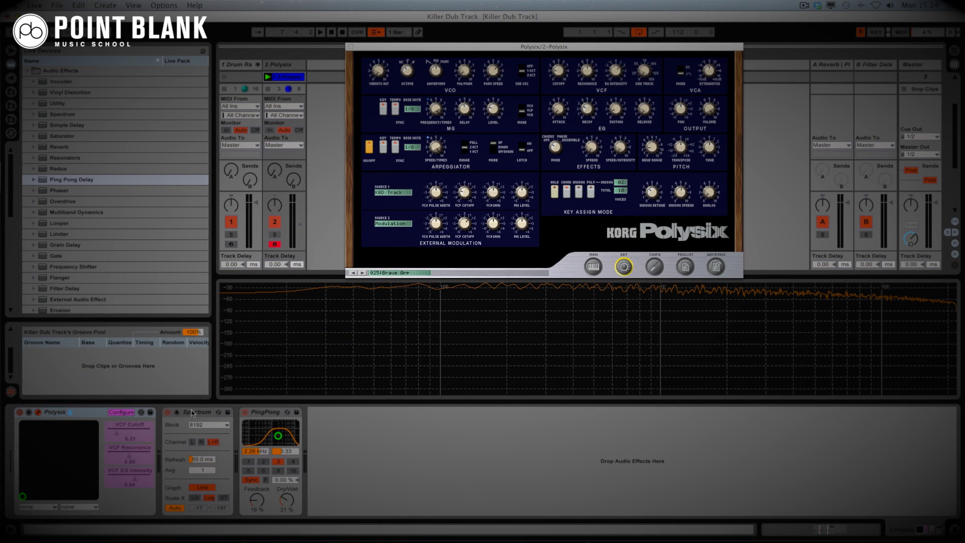
{"action": "right_click", "coordinate": [261, 414]}
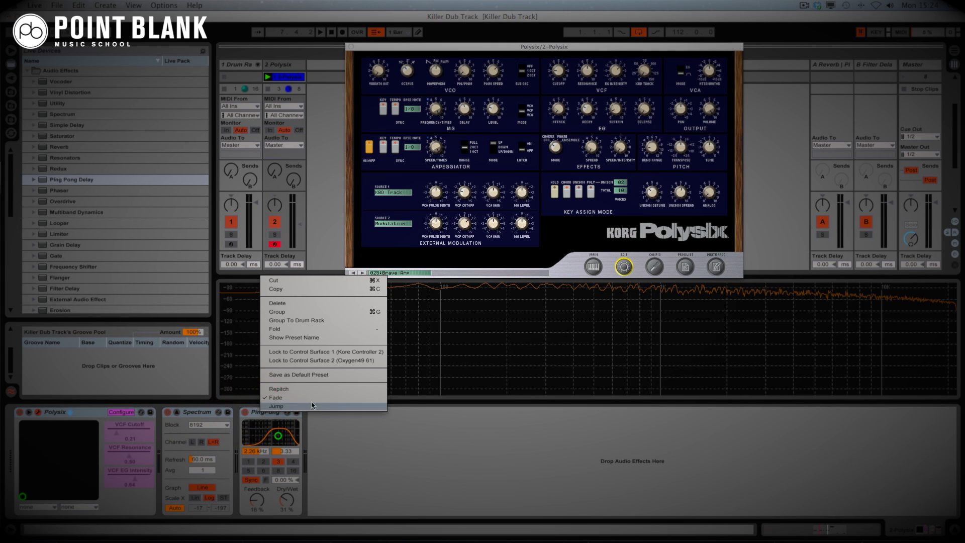
{"action": "left_click", "coordinate": [297, 311]}
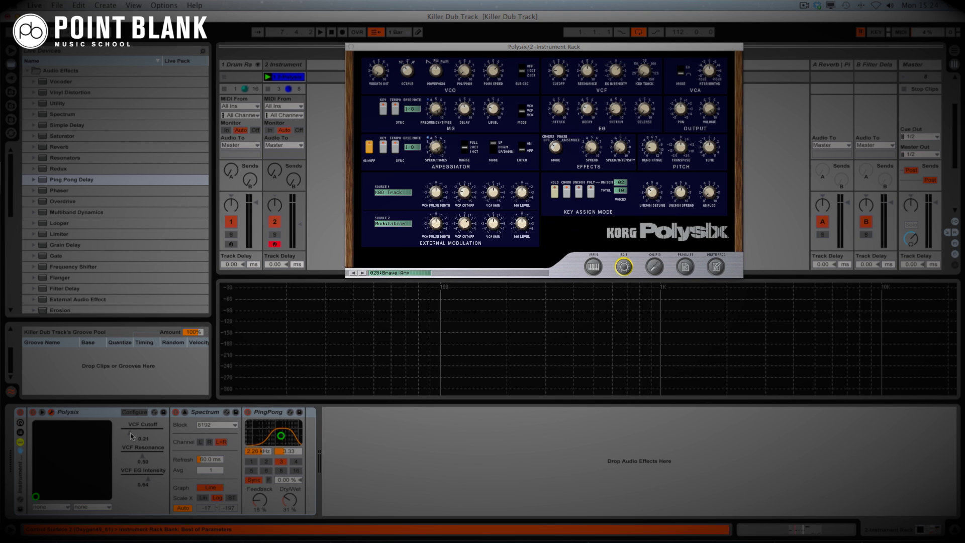
{"action": "left_click", "coordinate": [20, 423]}
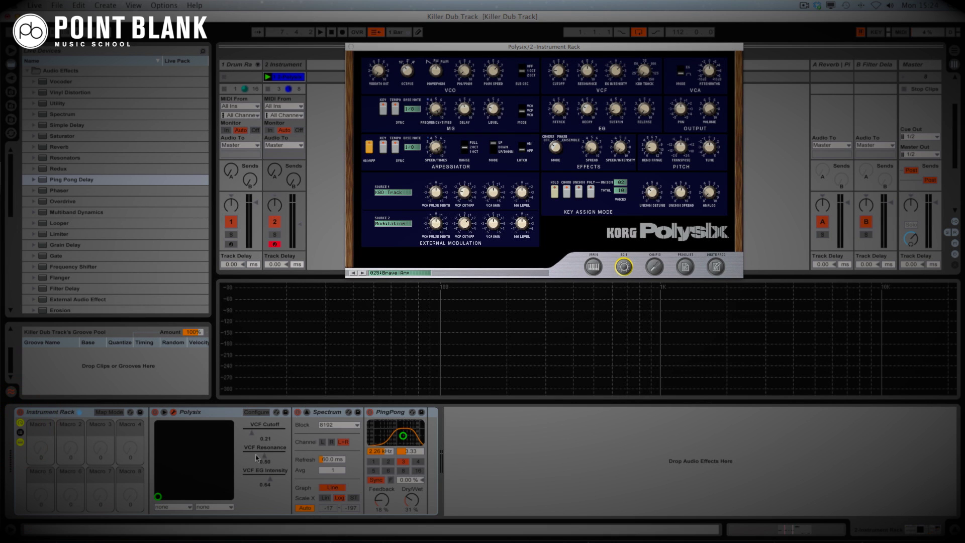
Map VCF Cutoff to Macro 1, VCF Resonance to Macro 2 and VCF EG Intensity to Macro 3.
{"action": "right_click", "coordinate": [254, 432]}
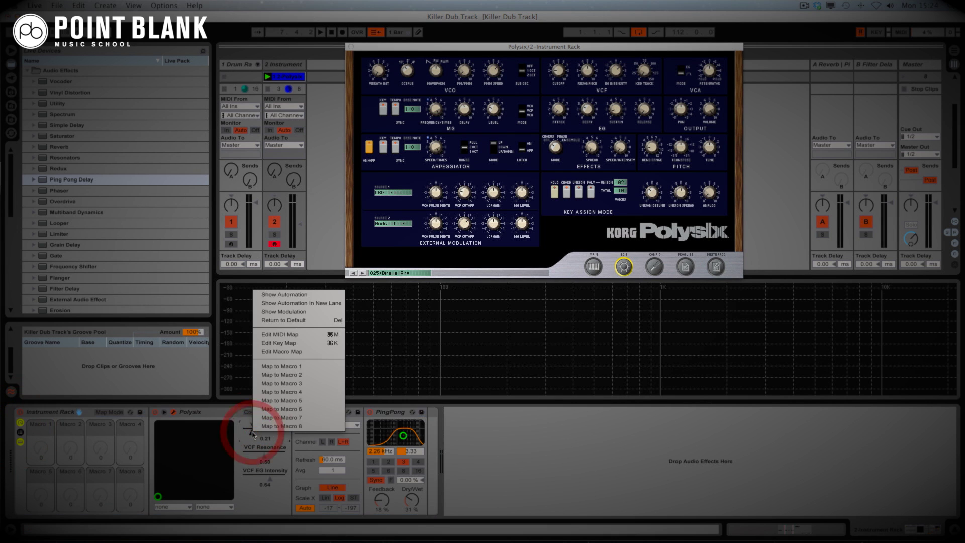
{"action": "left_click", "coordinate": [308, 375]}
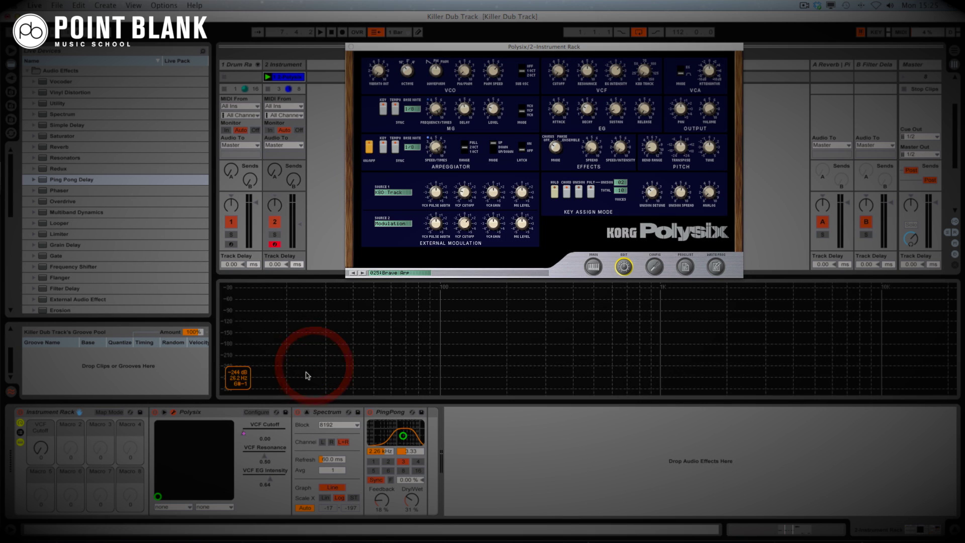
{"action": "right_click", "coordinate": [267, 459]}
{"action": "left_click", "coordinate": [316, 398]}
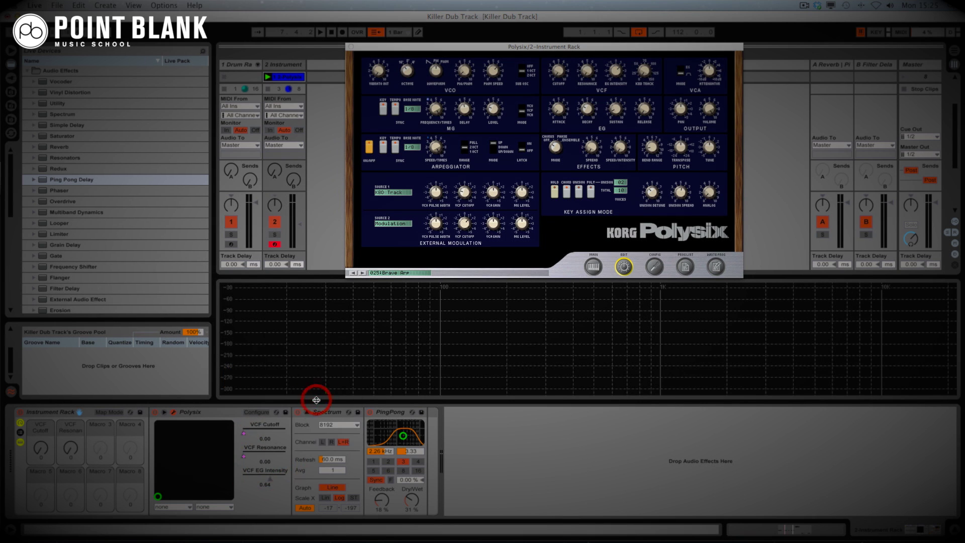
{"action": "right_click", "coordinate": [270, 482]}
{"action": "left_click", "coordinate": [326, 438]}
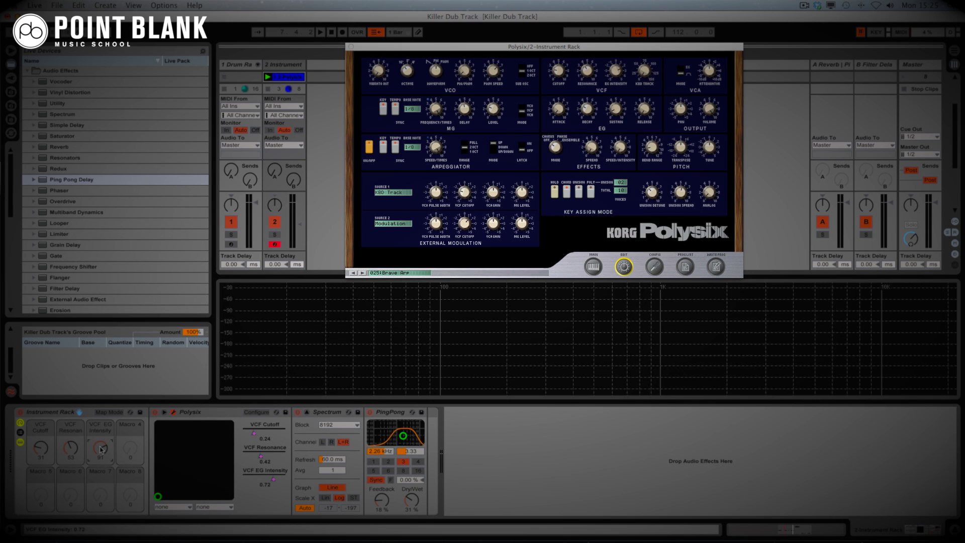
Play the clip while sweeping the rack macros, setting VCF Cutoff to 27 and VCF EG Intensity to 101, and toggle the rack's device display.
{"action": "key", "text": "space"}
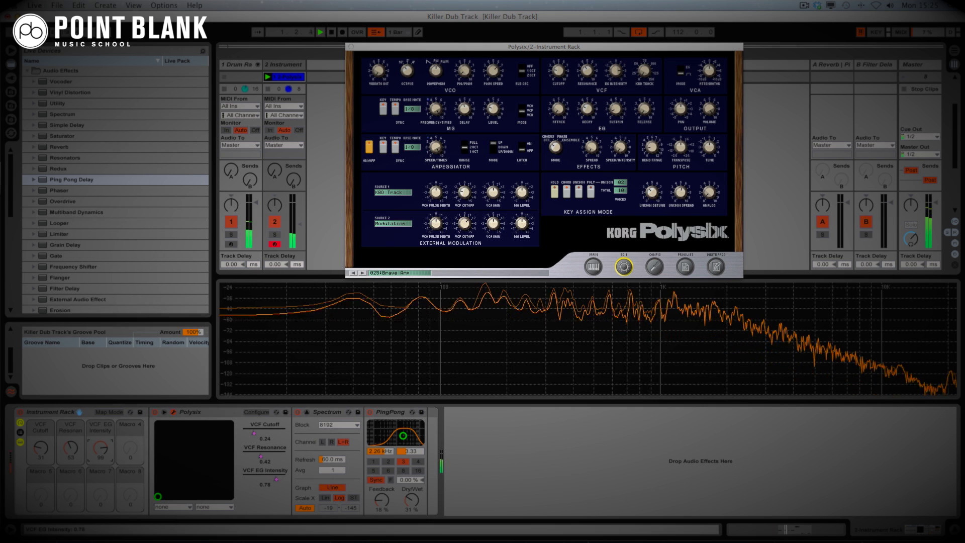
{"action": "left_click_drag", "start_coordinate": [40, 447], "coordinate": [40, 402]}
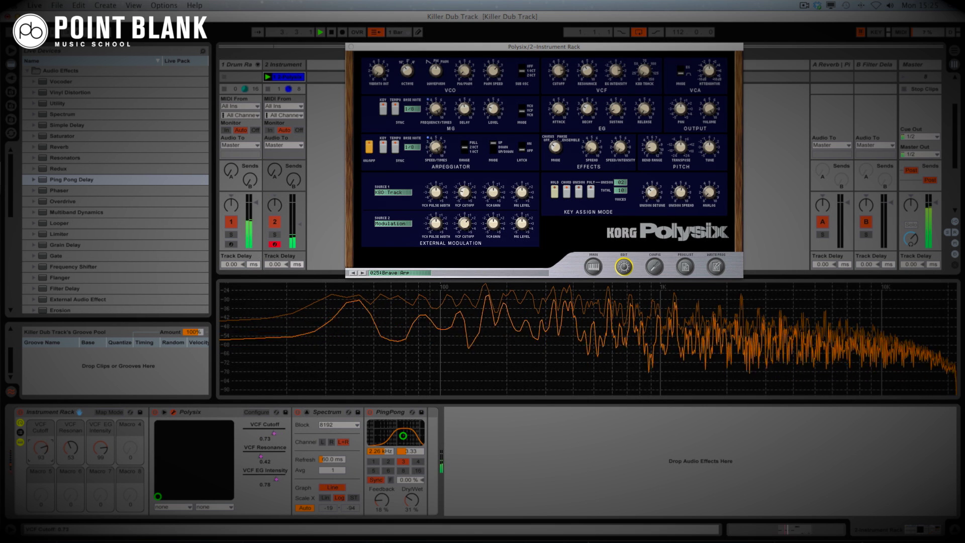
{"action": "left_click_drag", "start_coordinate": [40, 447], "coordinate": [40, 475]}
{"action": "left_click_drag", "start_coordinate": [100, 447], "coordinate": [101, 446]}
{"action": "left_click_drag", "start_coordinate": [42, 447], "coordinate": [42, 450]}
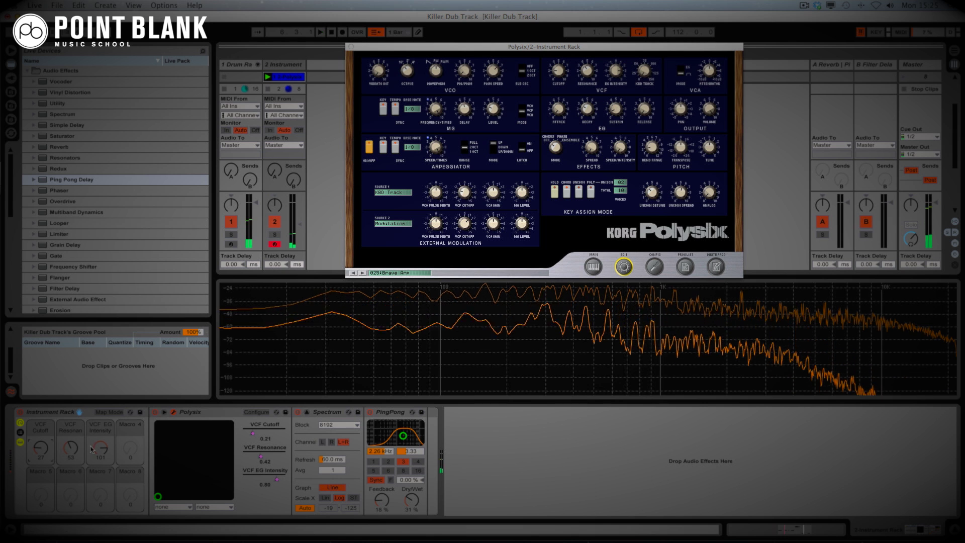
{"action": "left_click", "coordinate": [20, 442]}
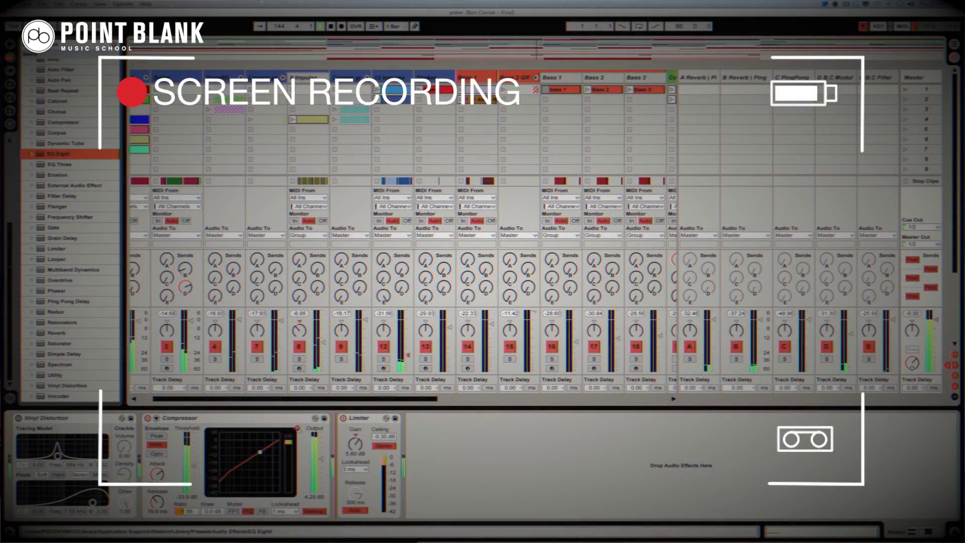
Insert an EQ Eight before the Limiter and boost band 2 by about 13.3 dB near 226 Hz.
{"action": "key", "text": "Return"}
{"action": "left_click_drag", "start_coordinate": [475, 463], "coordinate": [451, 432]}
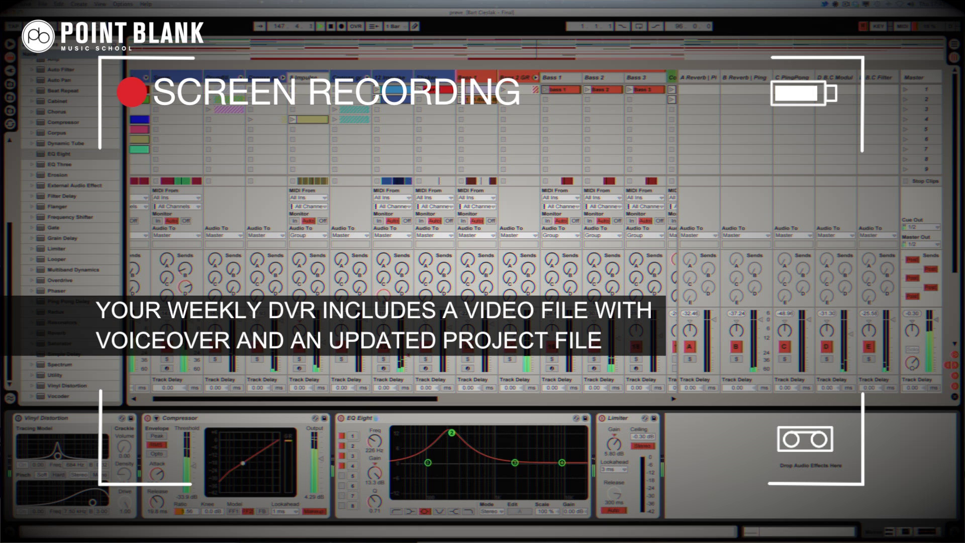